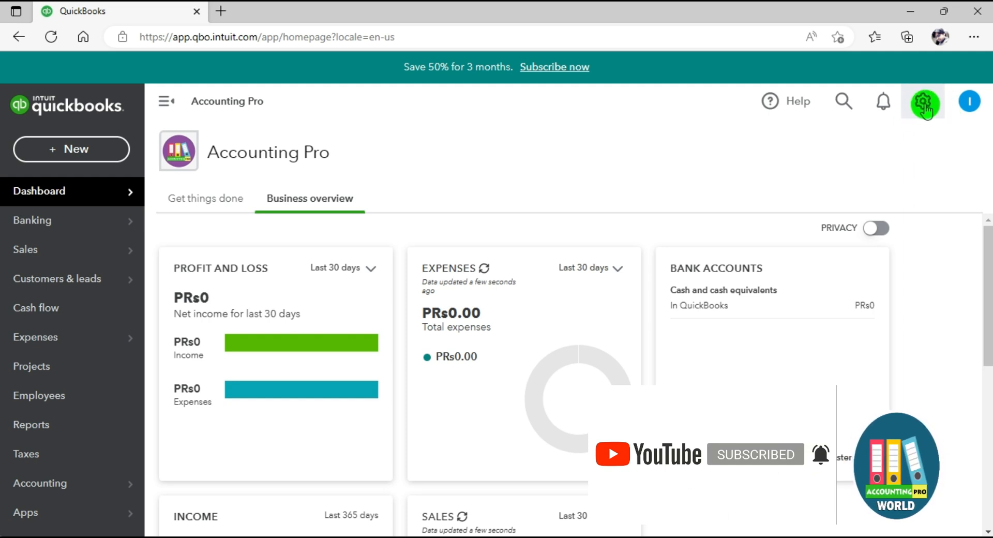
# Open the company's account and settings page.
pyautogui.click(923, 105)
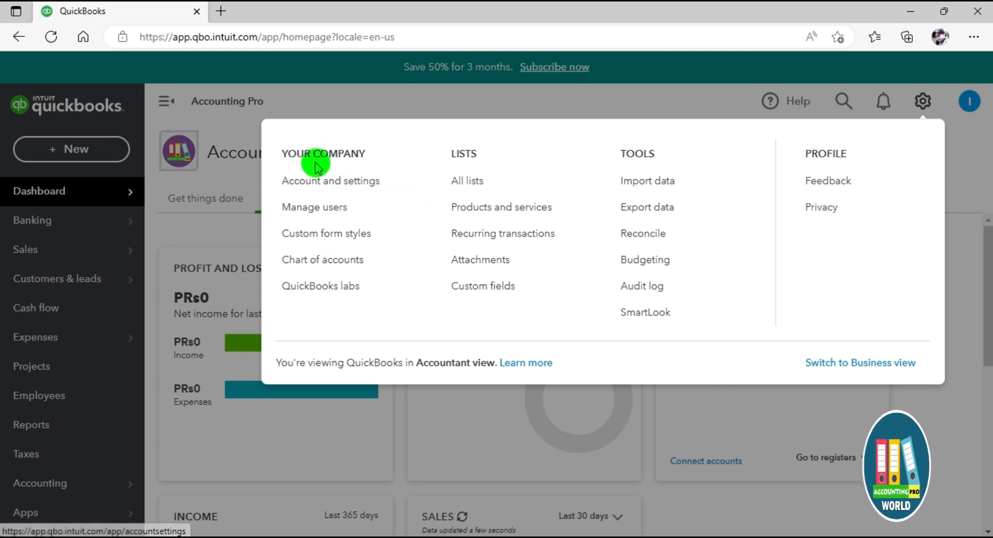
pyautogui.moveTo(287, 154); pyautogui.dragTo(370, 154)
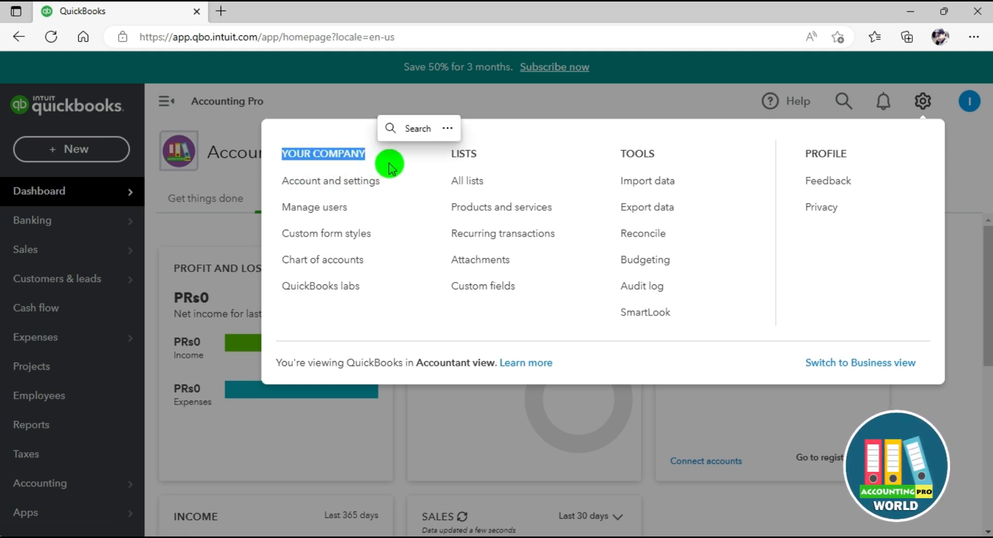
pyautogui.click(389, 167)
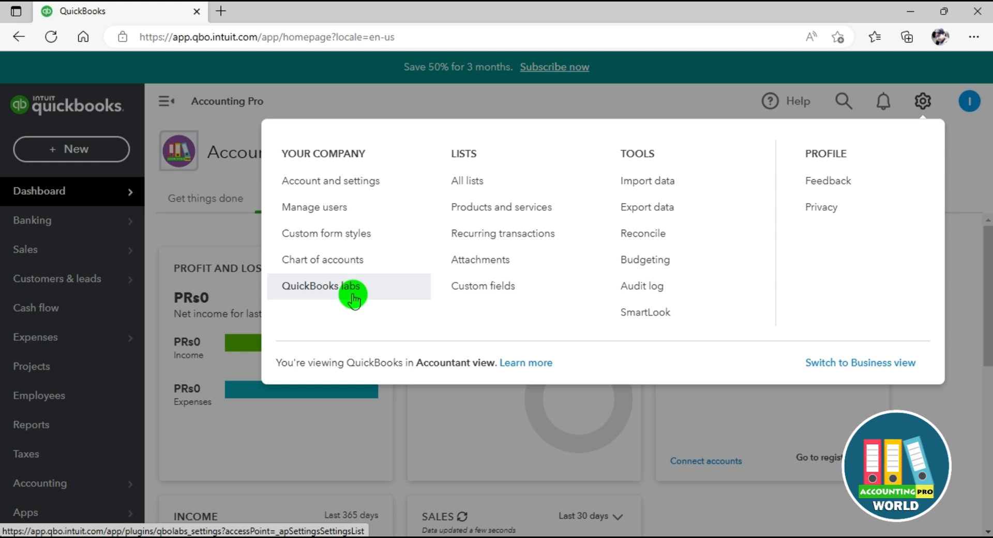
pyautogui.click(354, 190)
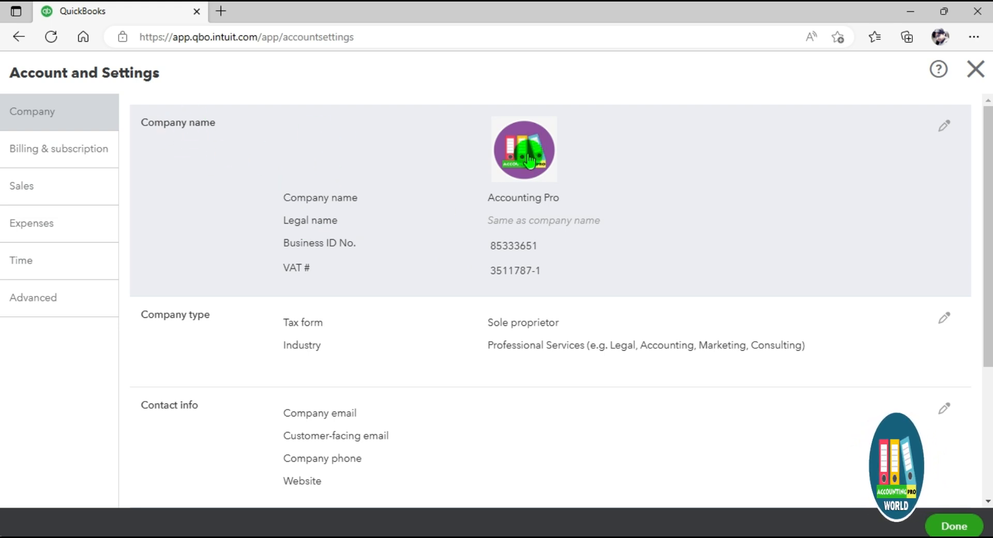
# Open the company name section for editing and view the available company logos without changing the logo.
pyautogui.click(946, 129)
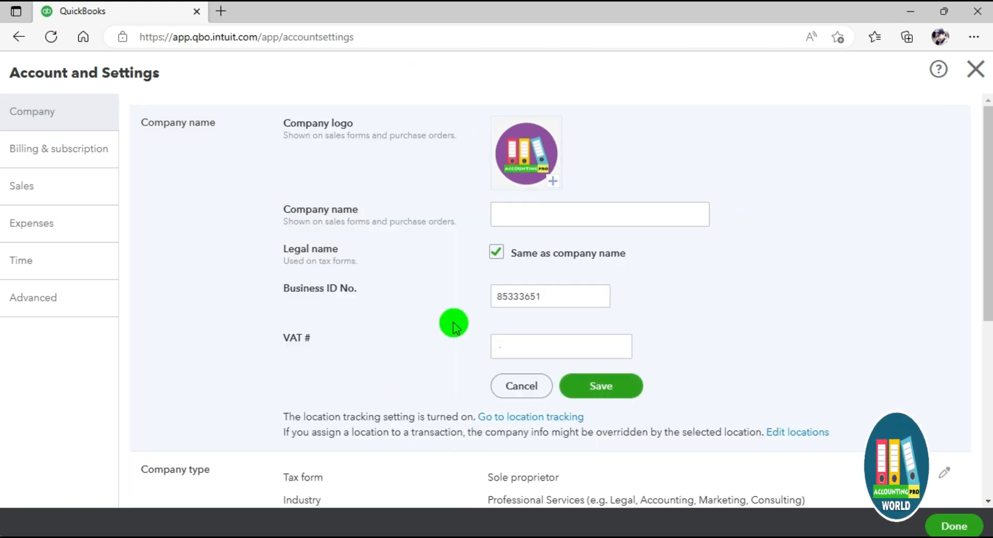
pyautogui.click(550, 181)
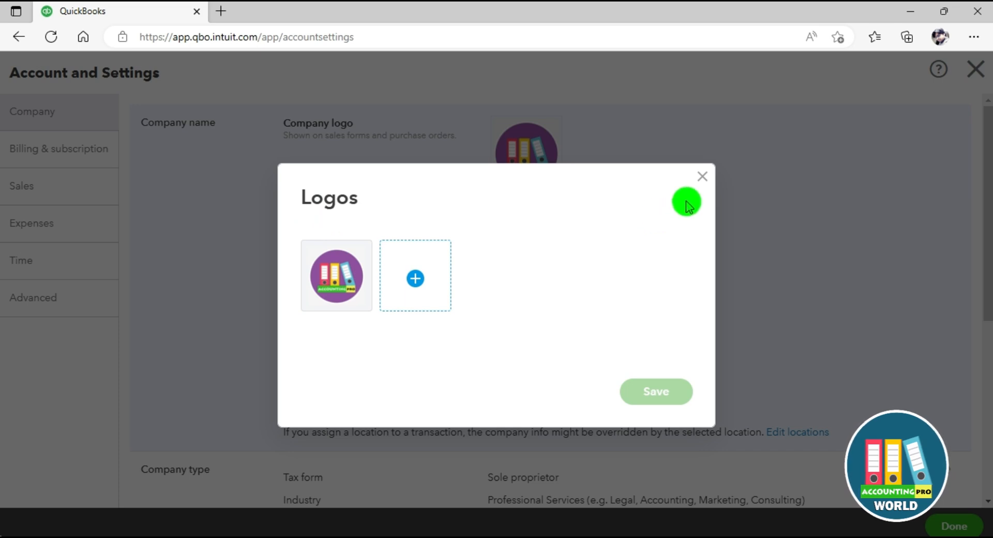
pyautogui.click(703, 178)
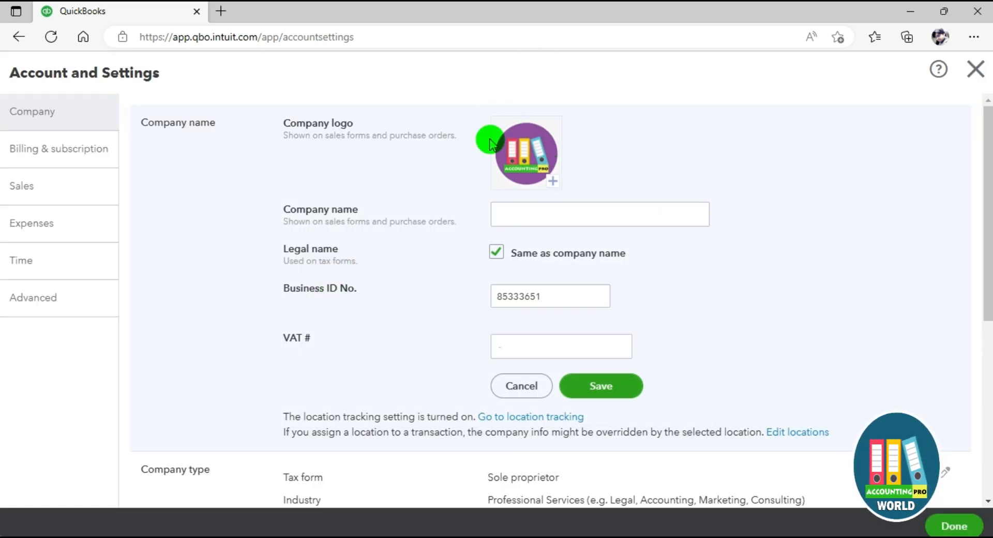
# Enter Accounting Pro as the company name, fill in the VAT number and save the company name section.
pyautogui.click(506, 217)
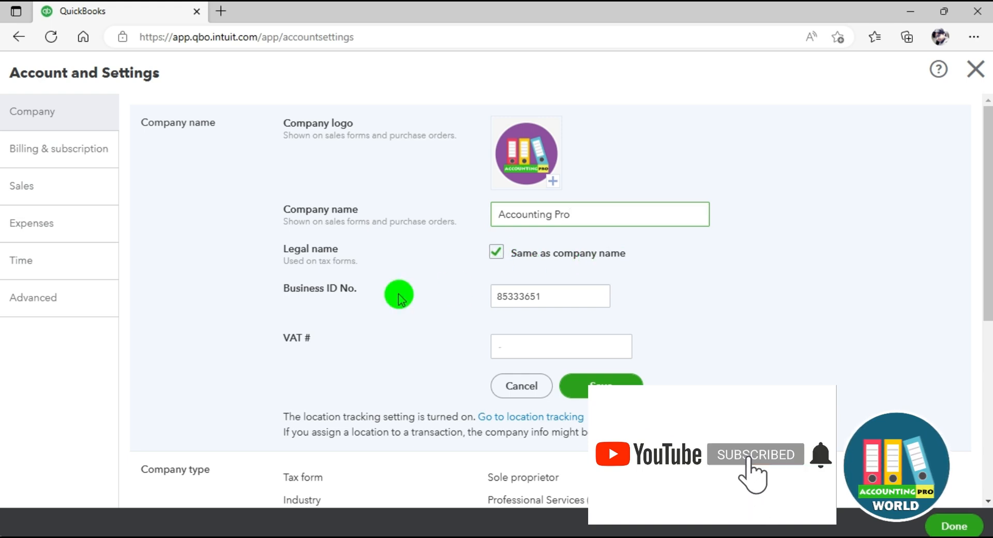
pyautogui.click(547, 296)
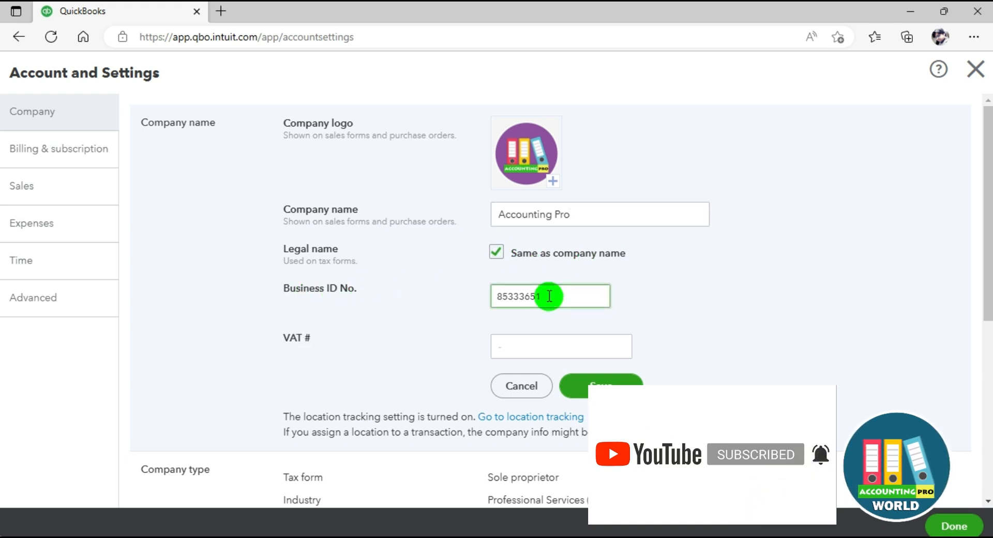
pyautogui.click(506, 348)
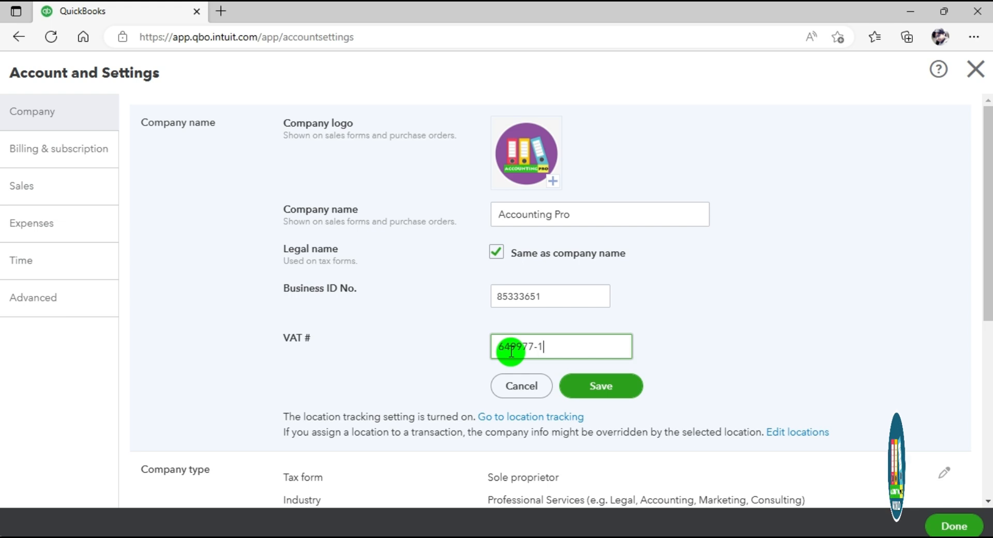
pyautogui.click(600, 391)
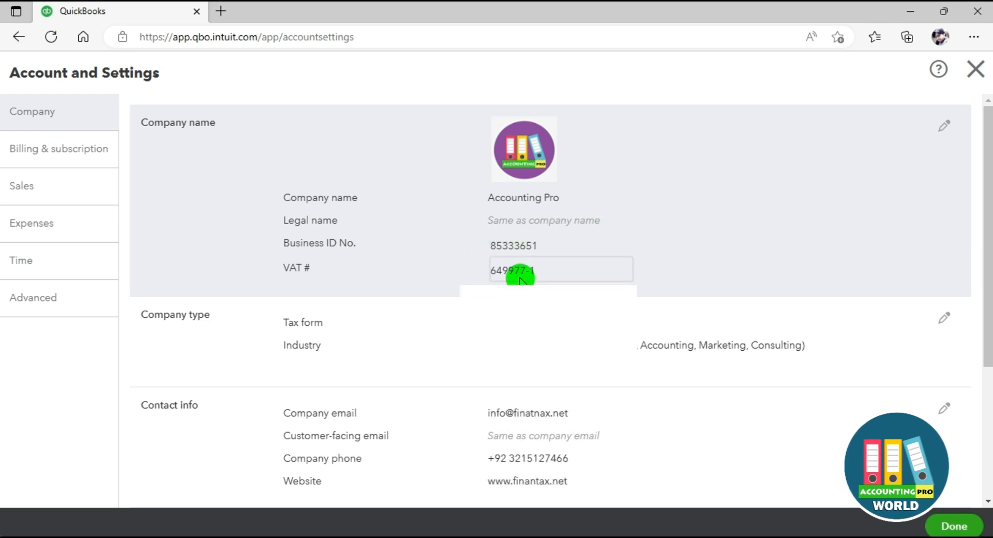
# Keep Sole proprietor as the tax form, try to set the industry to Professional Services (e.g. Legal, Accounting, Marketing, Consulting), and save the company type.
pyautogui.scroll(-2, 520, 280)
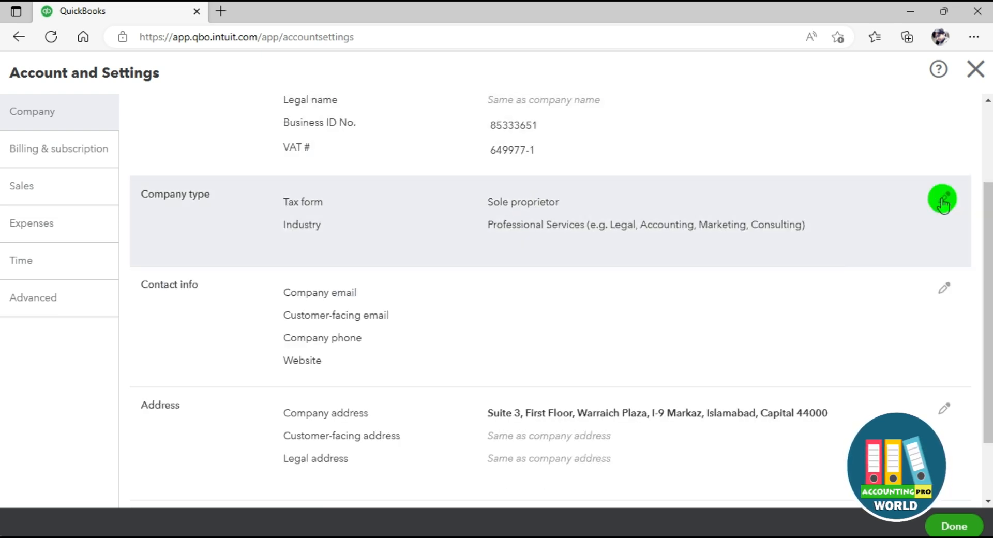
pyautogui.click(946, 201)
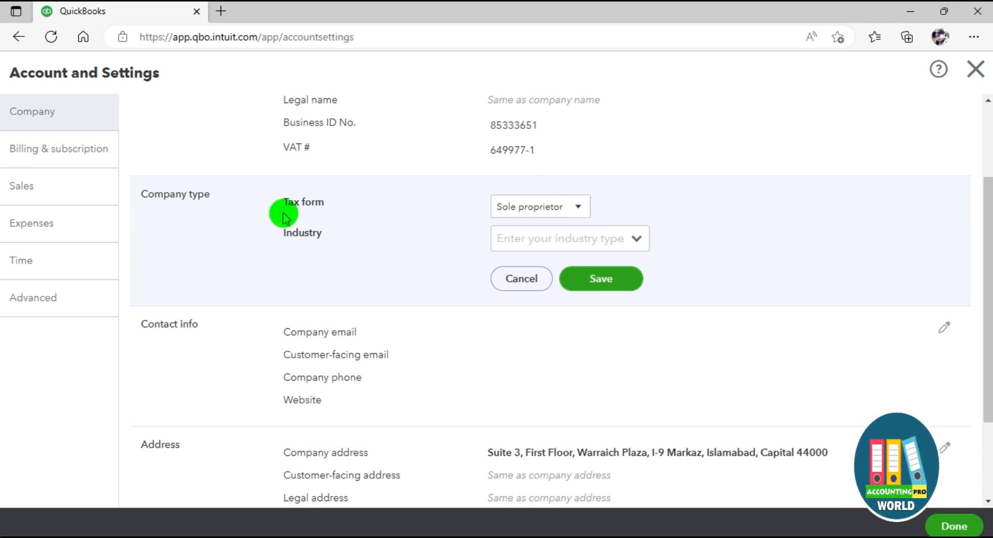
pyautogui.click(508, 202)
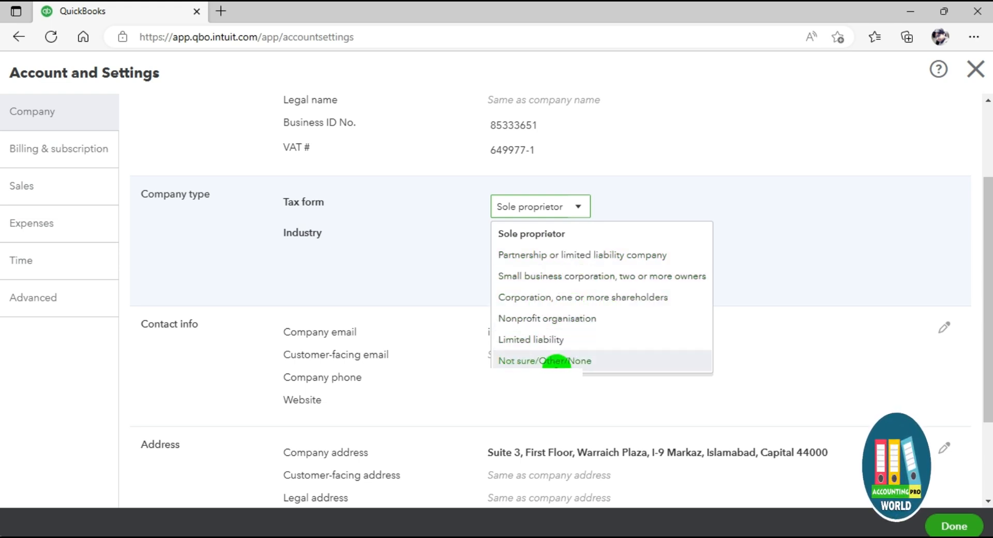
pyautogui.click(561, 212)
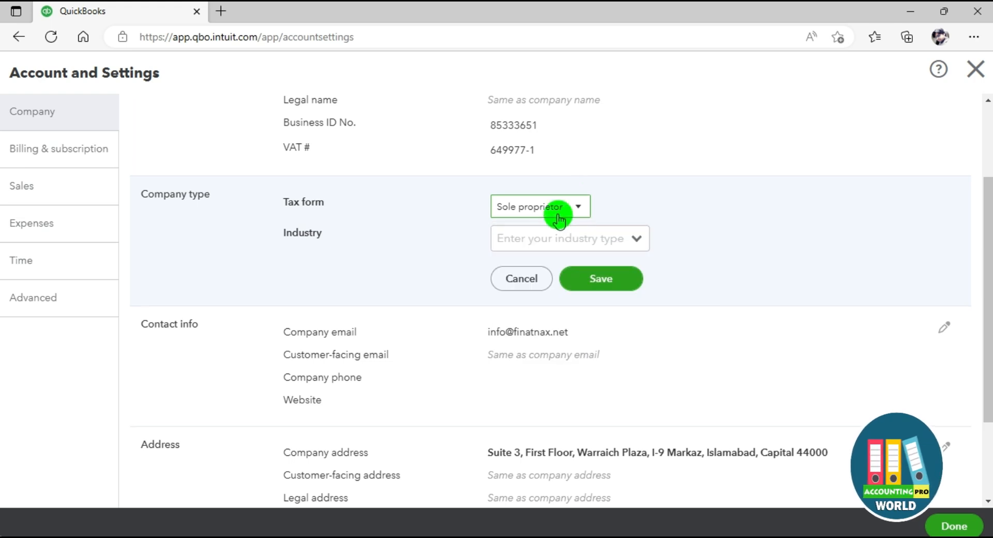
pyautogui.click(639, 240)
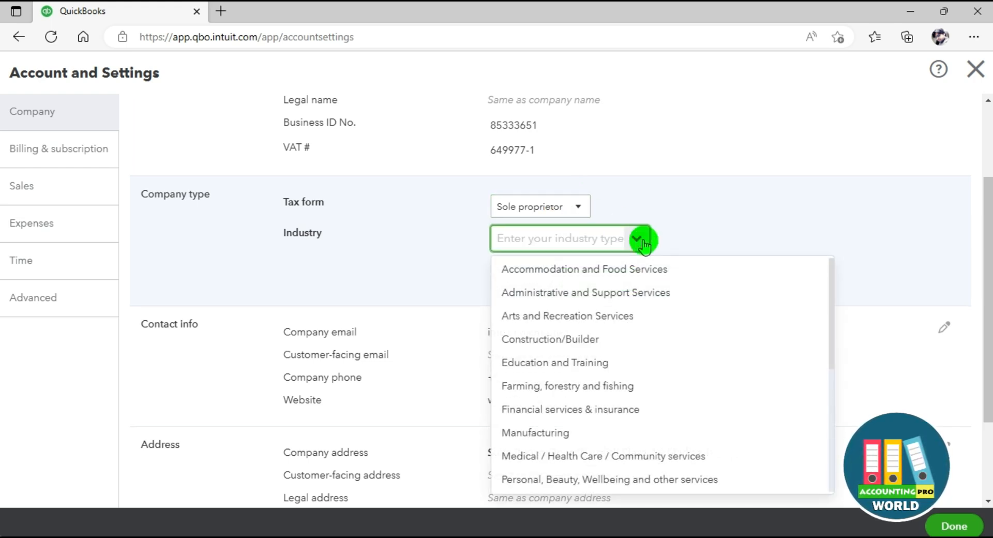
pyautogui.moveTo(831, 279); pyautogui.dragTo(848, 416)
pyautogui.moveTo(841, 456); pyautogui.dragTo(849, 350)
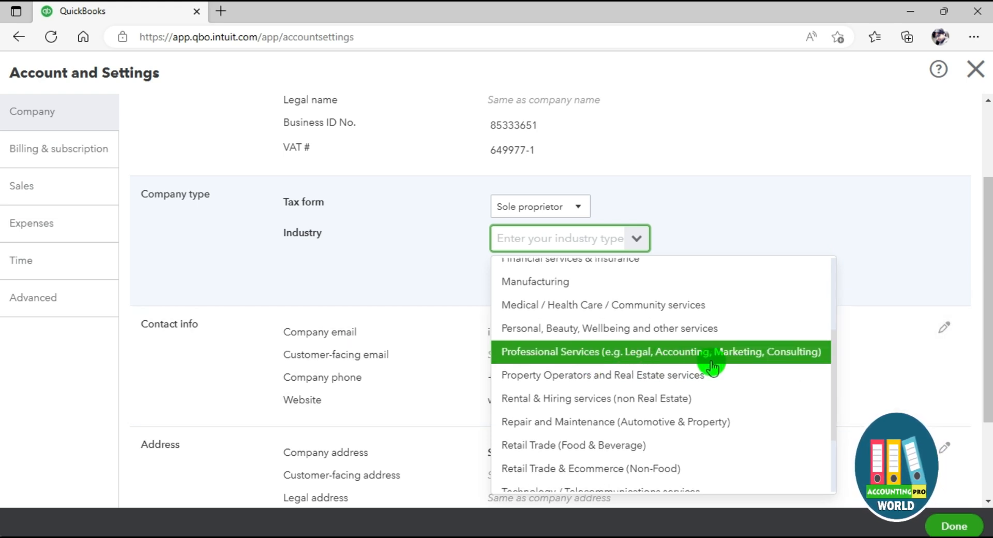
pyautogui.click(677, 364)
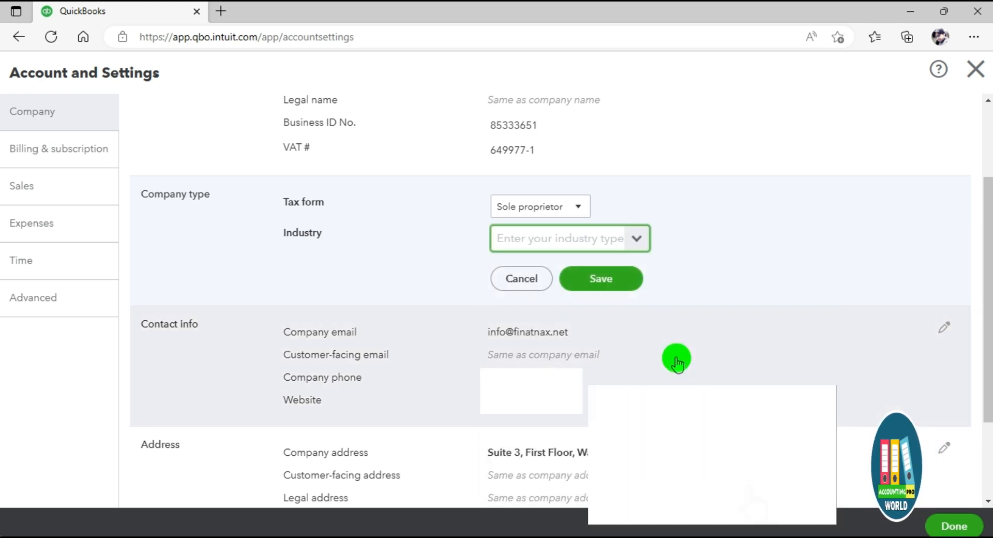
pyautogui.click(610, 276)
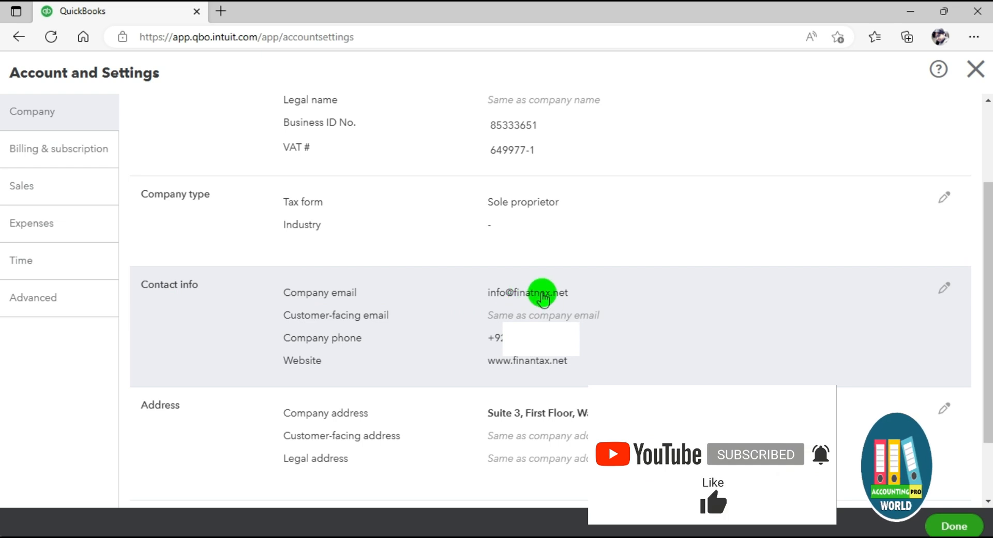
# Update the company phone number in the contact info and save the section.
pyautogui.click(944, 288)
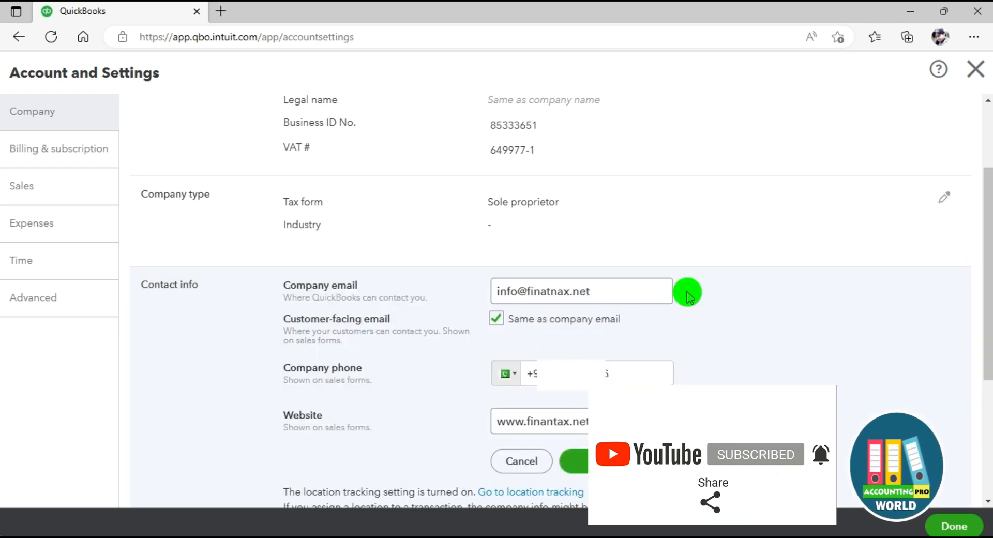
pyautogui.click(495, 315)
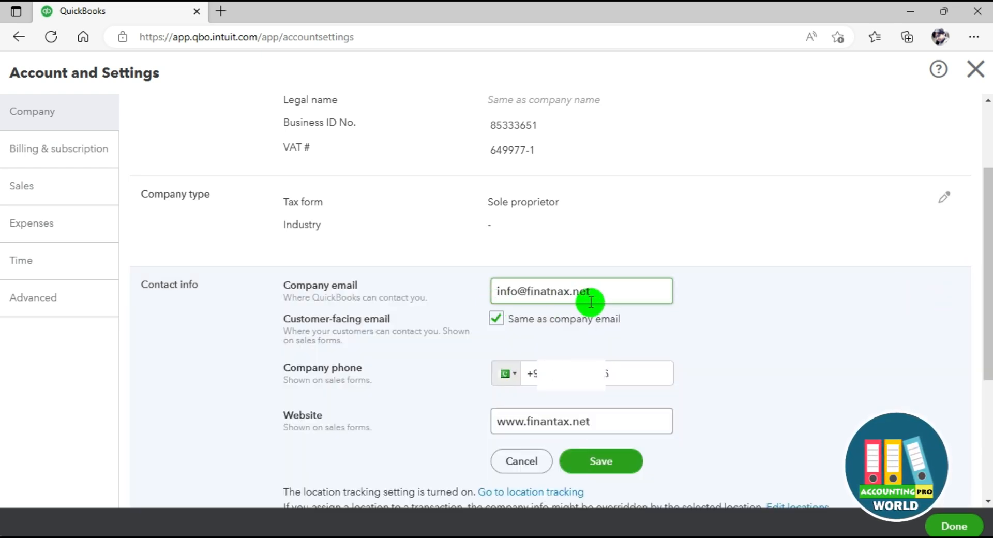
pyautogui.scroll(-2, 569, 372)
pyautogui.click(610, 342)
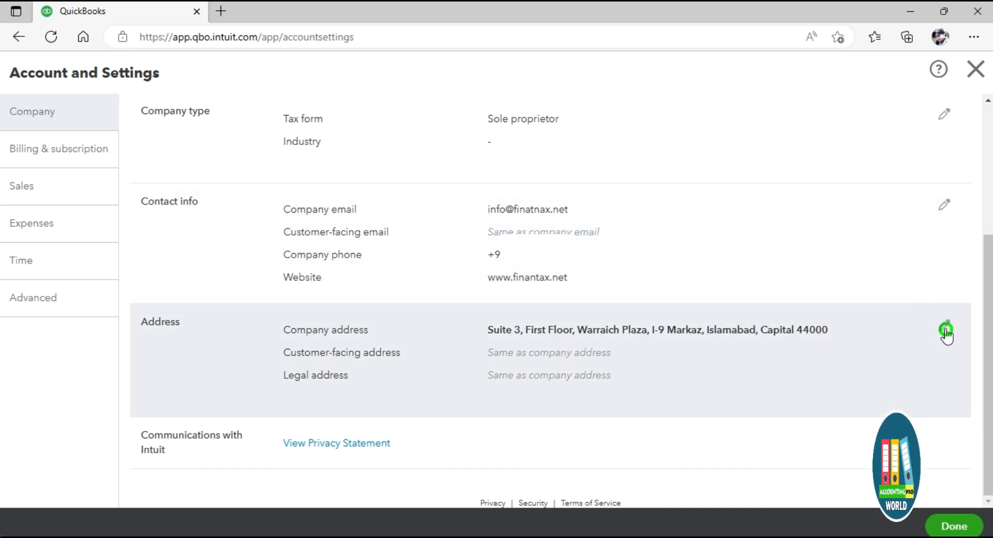
# Open the company address section for editing, review its address fields and save it.
pyautogui.click(945, 331)
pyautogui.scroll(-3, 987, 207)
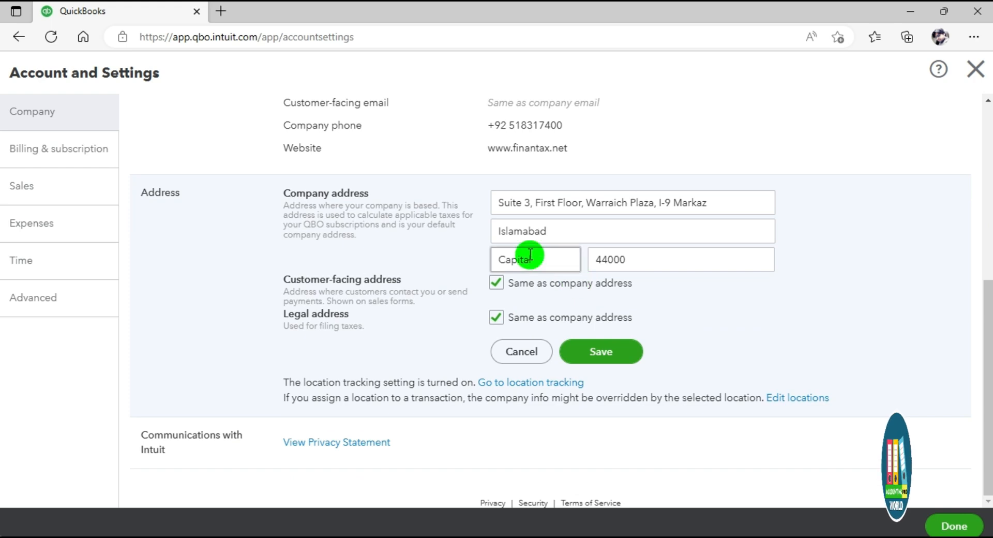
pyautogui.click(617, 362)
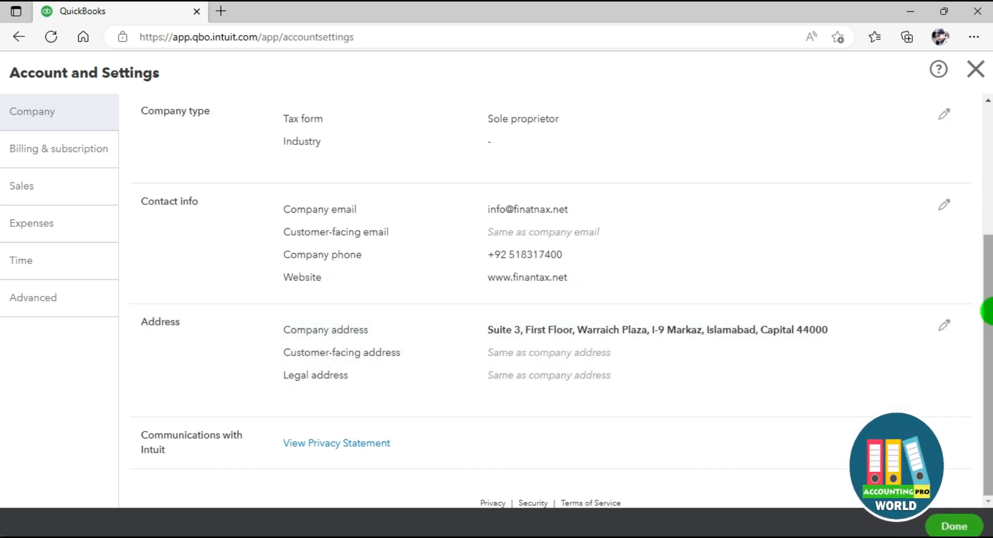
# Examine the QuickBooks Plus trial period and subscription options in the billing and subscription settings.
pyautogui.moveTo(987, 333); pyautogui.dragTo(983, 151)
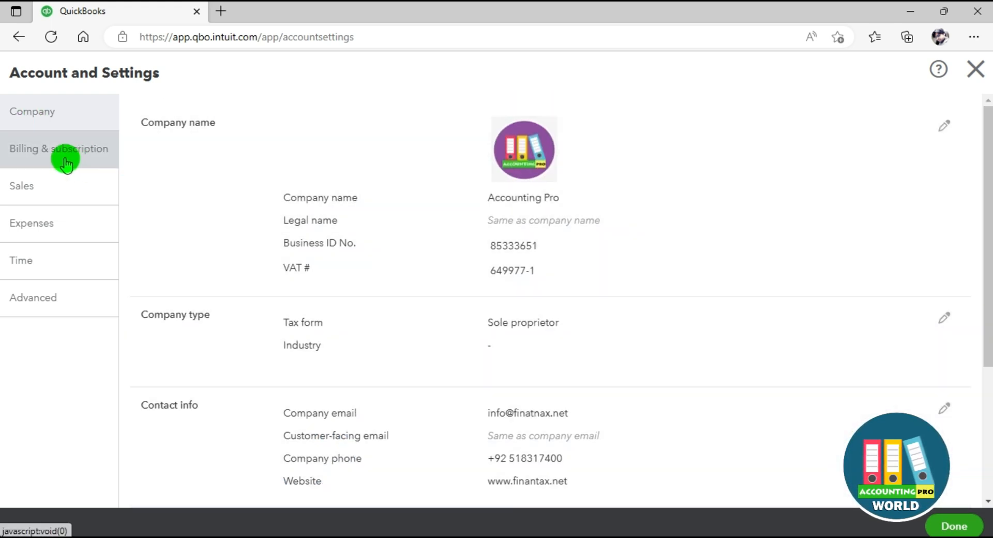
pyautogui.click(66, 162)
pyautogui.click(67, 162)
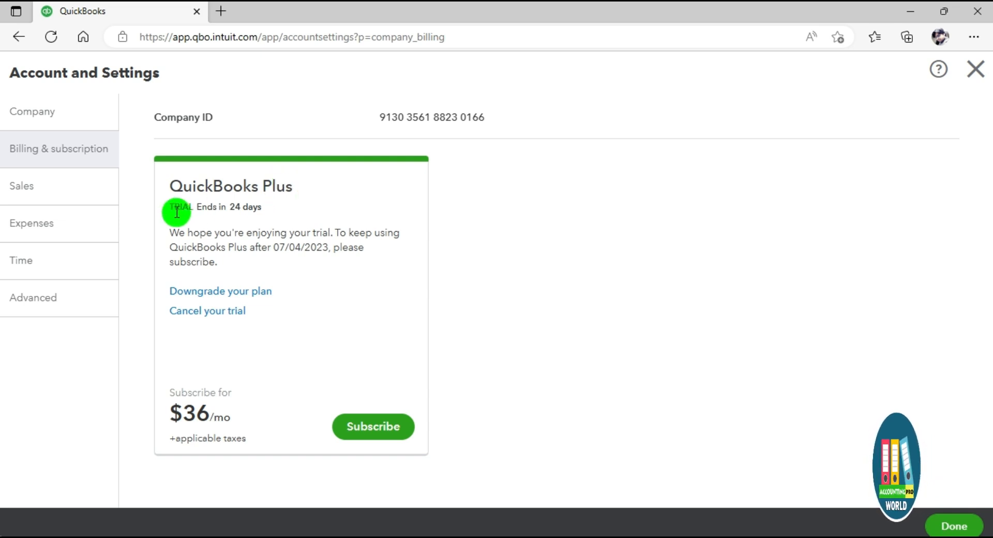
pyautogui.moveTo(230, 207); pyautogui.dragTo(290, 212)
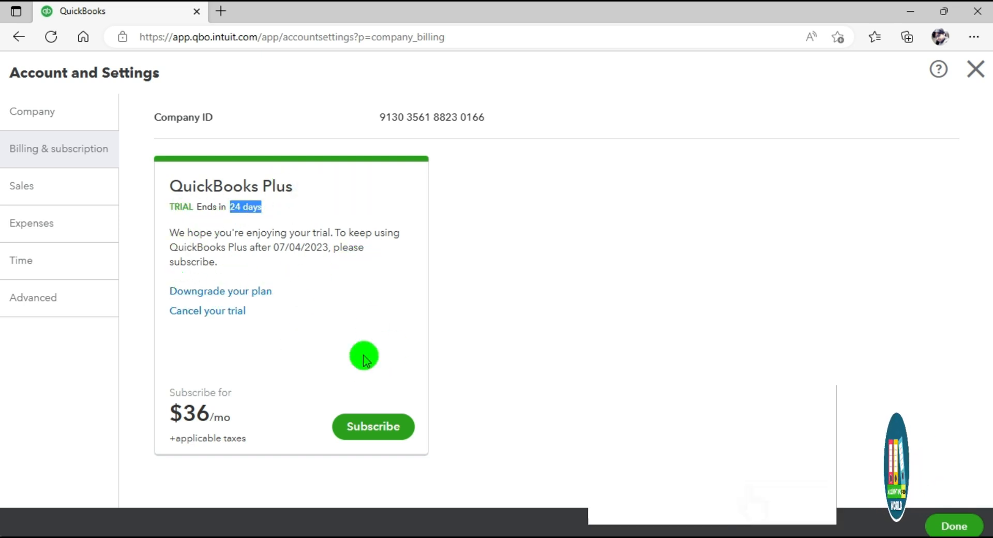
pyautogui.click(286, 380)
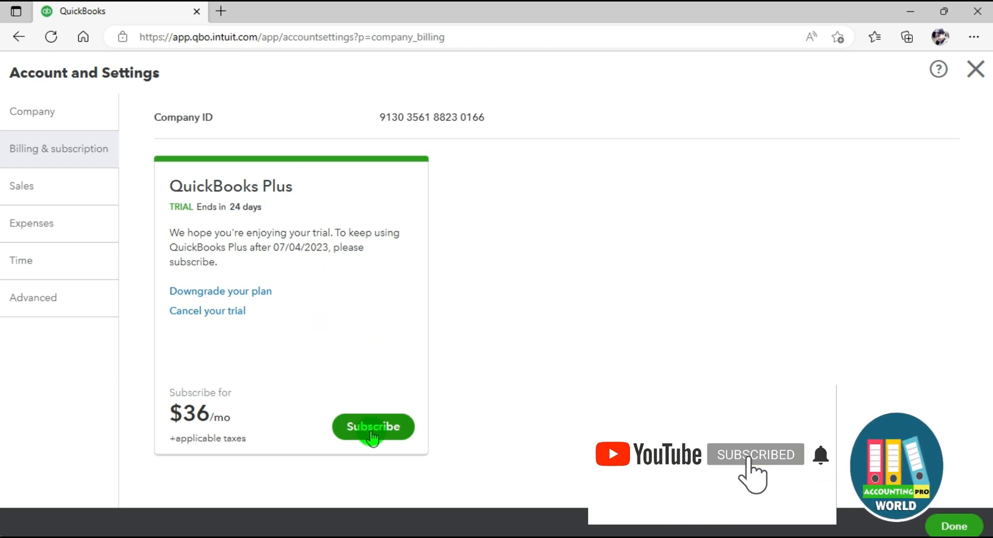
# Open the form look-and-feel customisation from the sales settings and view the form types offered for a new style.
pyautogui.click(41, 196)
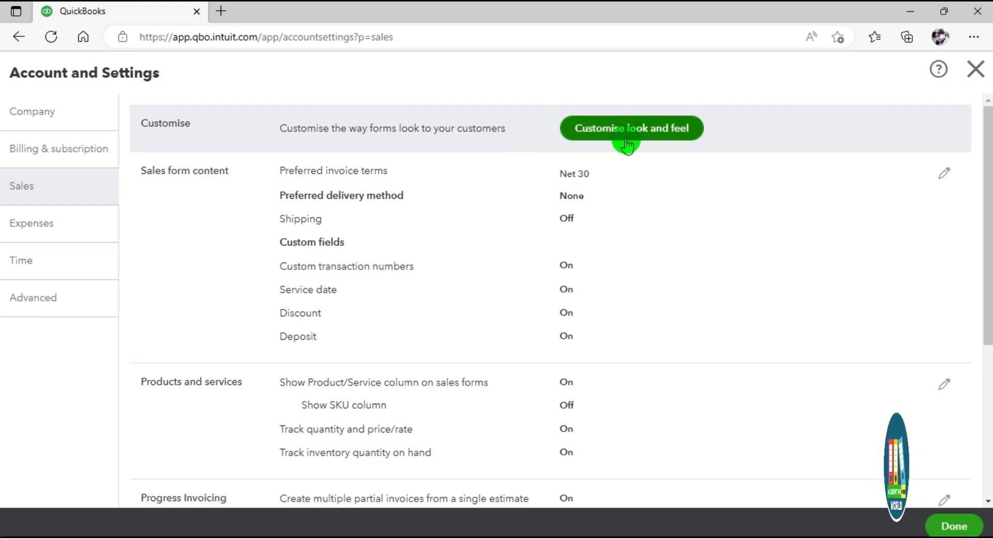
pyautogui.click(666, 135)
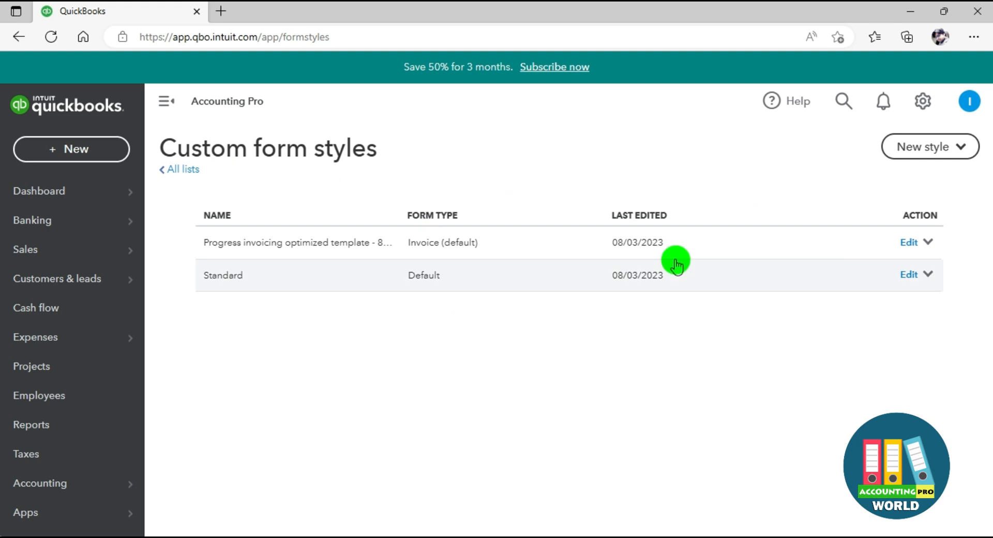
pyautogui.click(950, 152)
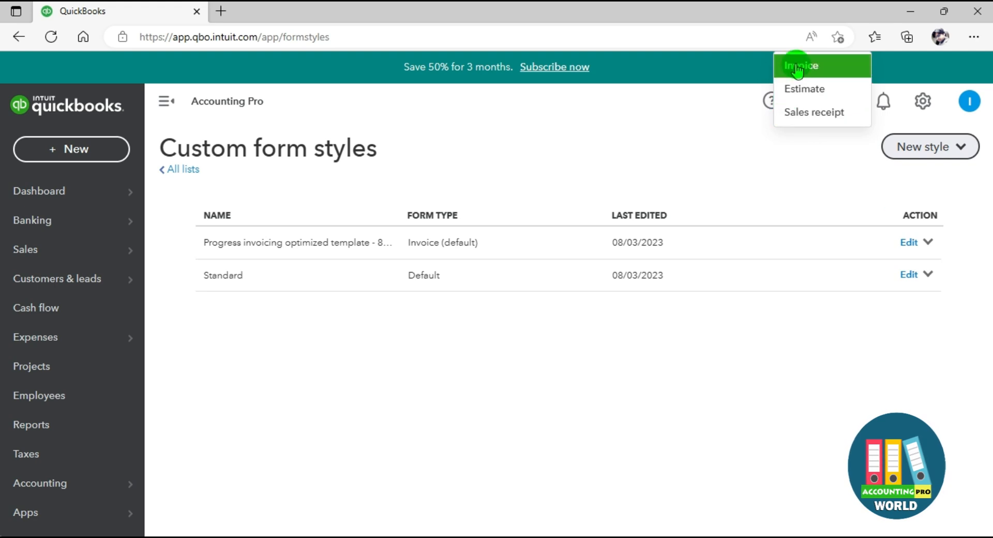
# Return to the sales section of the account settings and open the sales form content for editing.
pyautogui.click(922, 101)
pyautogui.click(338, 186)
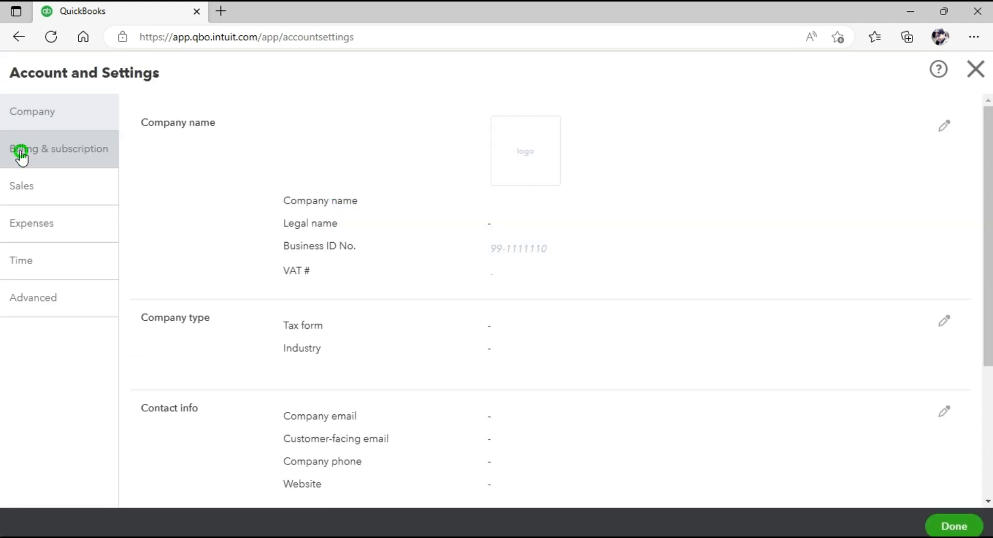
pyautogui.click(22, 155)
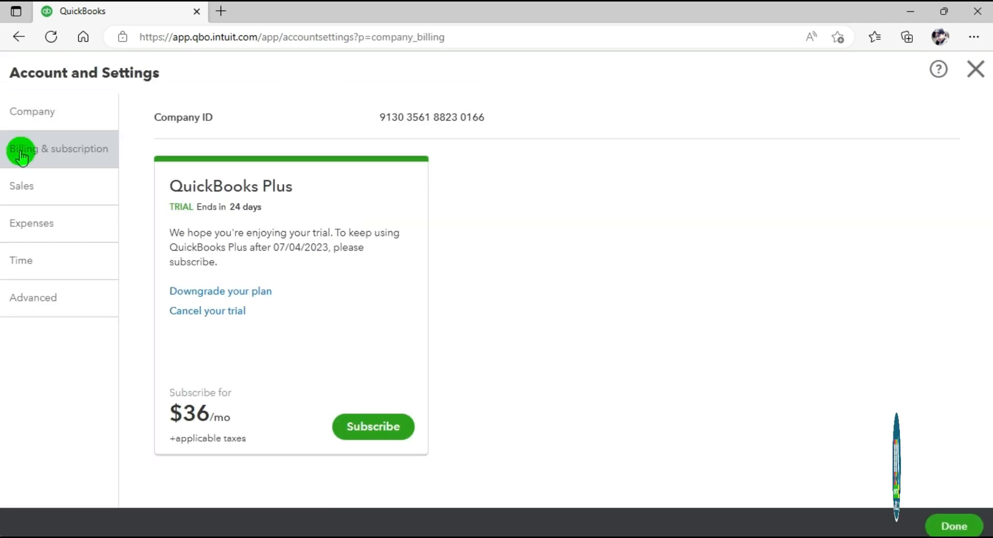
pyautogui.click(22, 188)
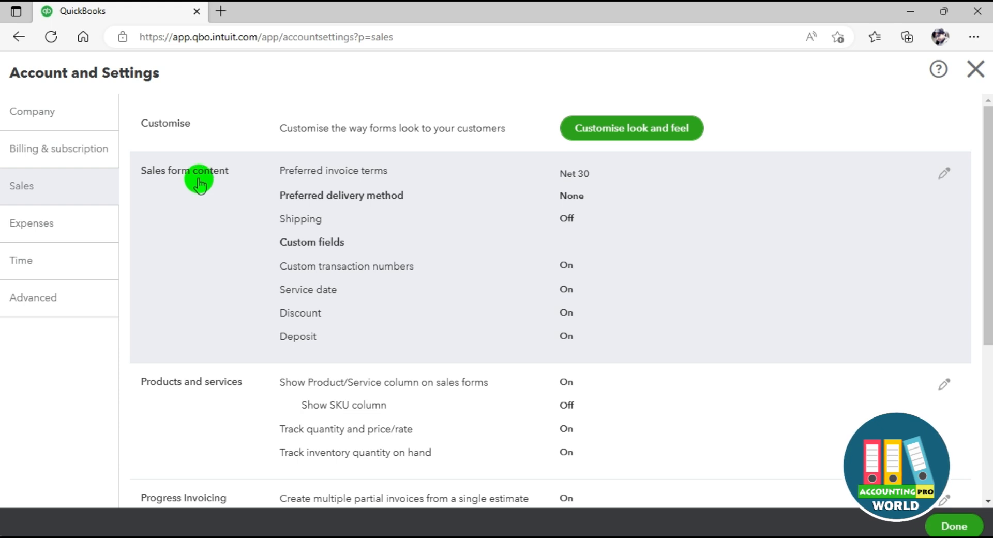
pyautogui.click(943, 175)
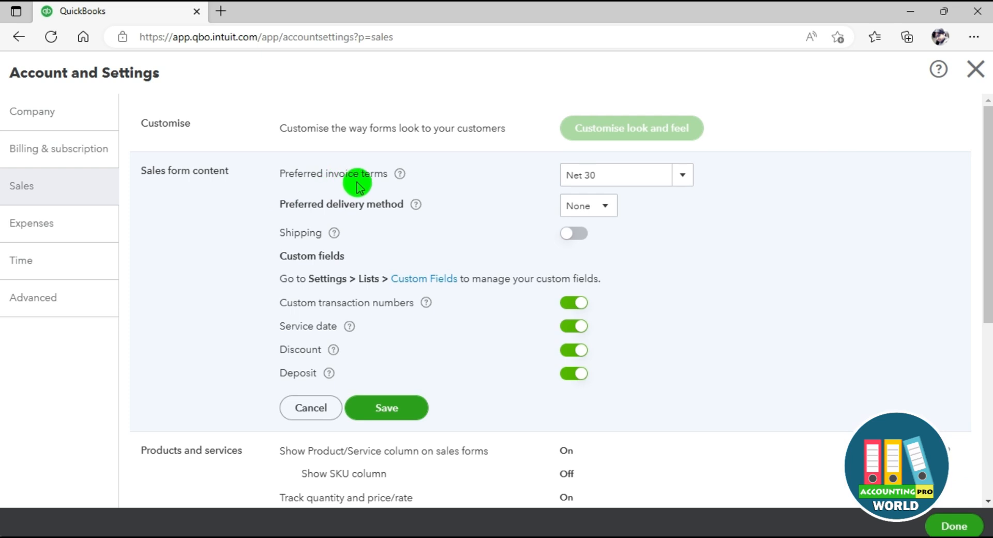
# Choose Net 30 as the preferred invoice terms and None as the preferred delivery method in the sales form content.
pyautogui.click(683, 177)
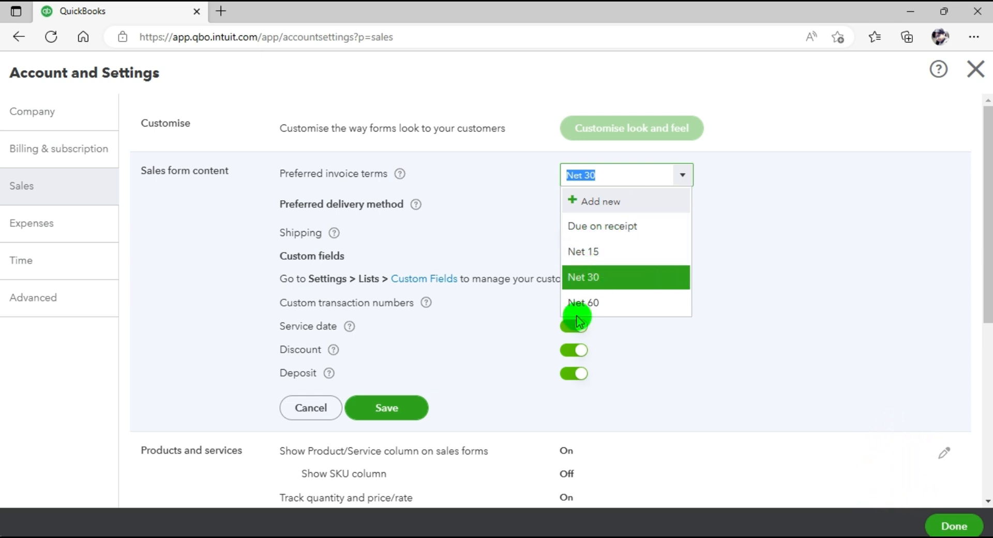
pyautogui.click(661, 285)
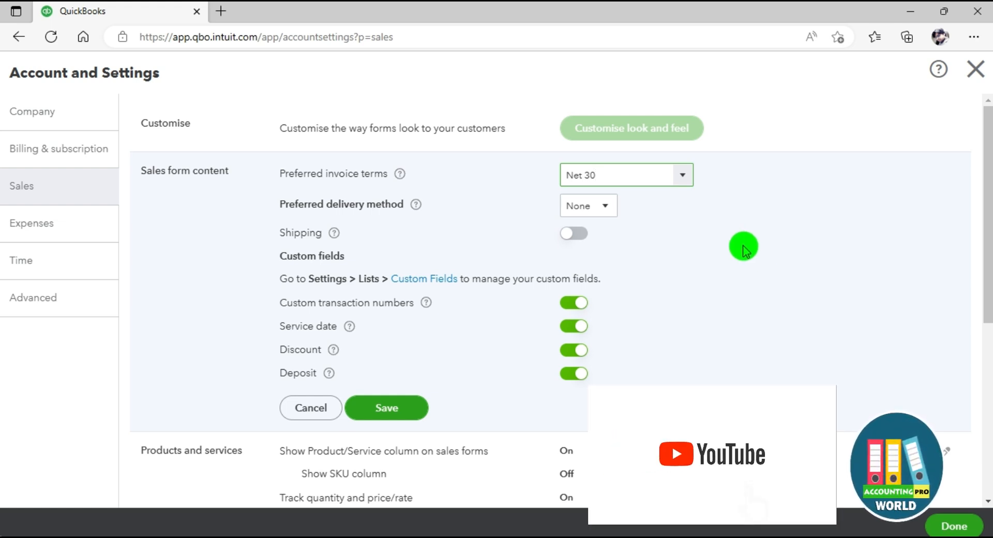
pyautogui.click(584, 179)
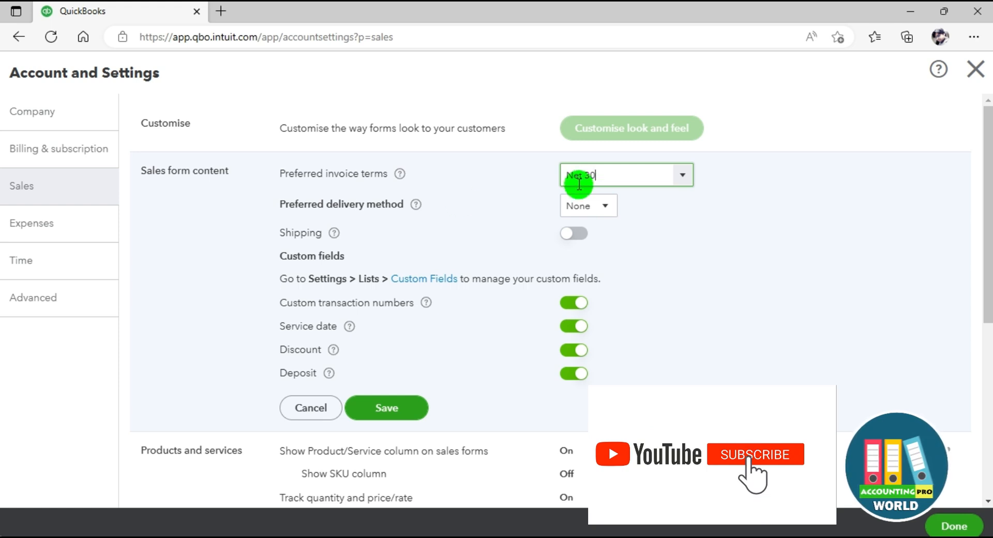
pyautogui.click(615, 208)
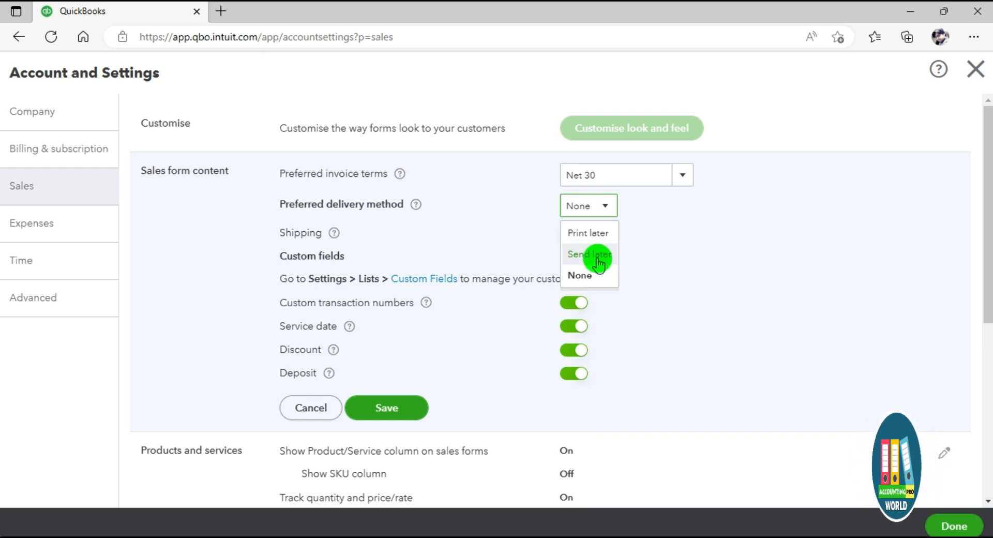
pyautogui.click(582, 275)
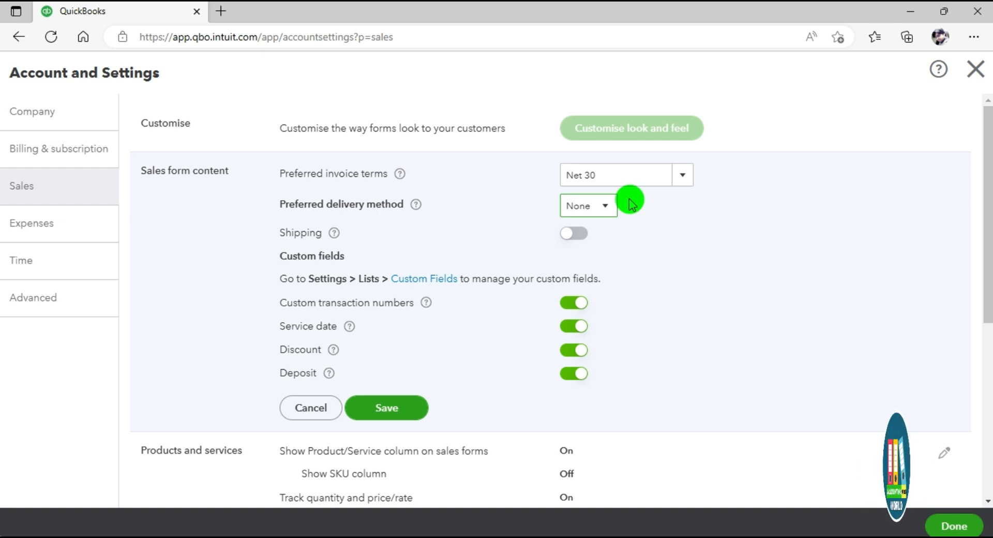
# Keep shipping switched off after trying its toggle, and save the sales form content settings.
pyautogui.click(584, 242)
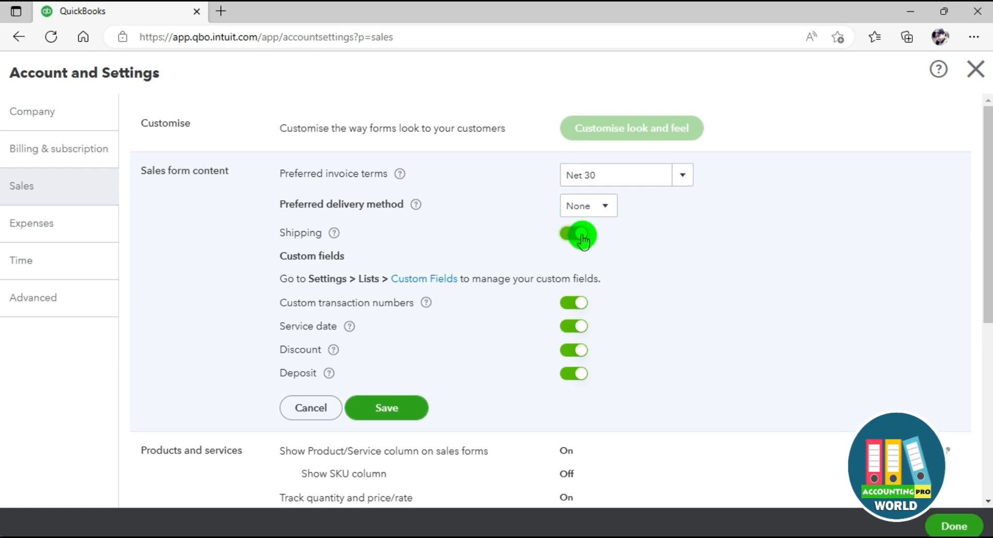
pyautogui.click(575, 237)
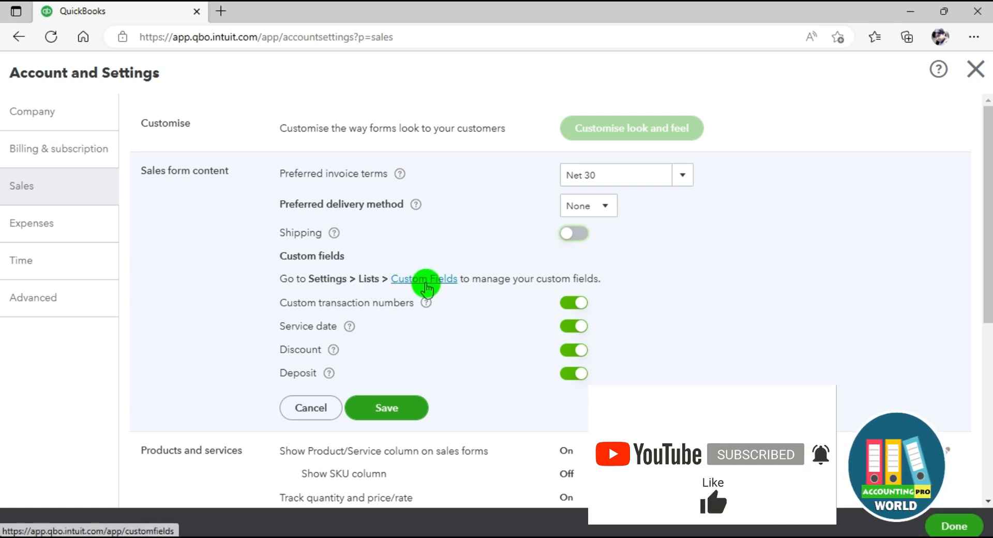
pyautogui.moveTo(356, 280); pyautogui.dragTo(386, 283)
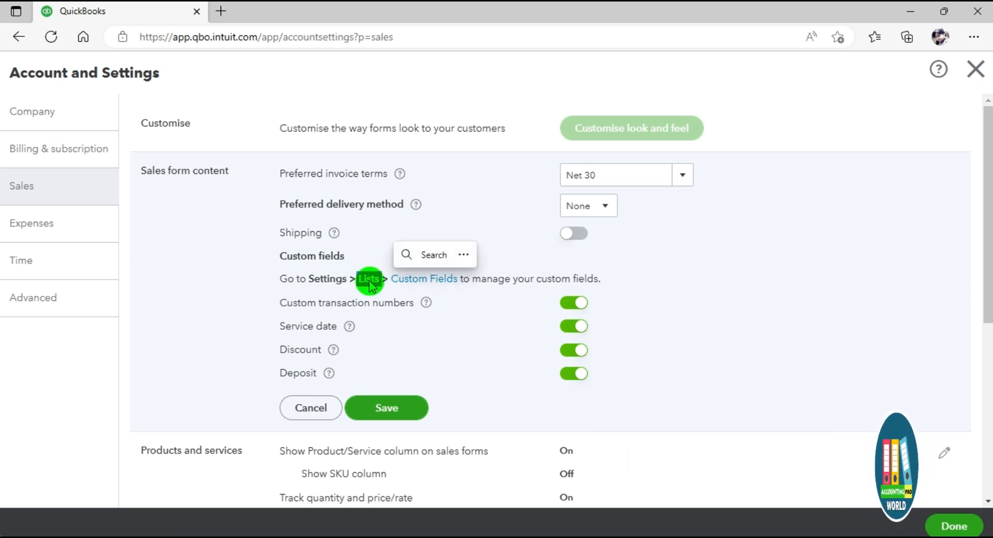
pyautogui.click(444, 353)
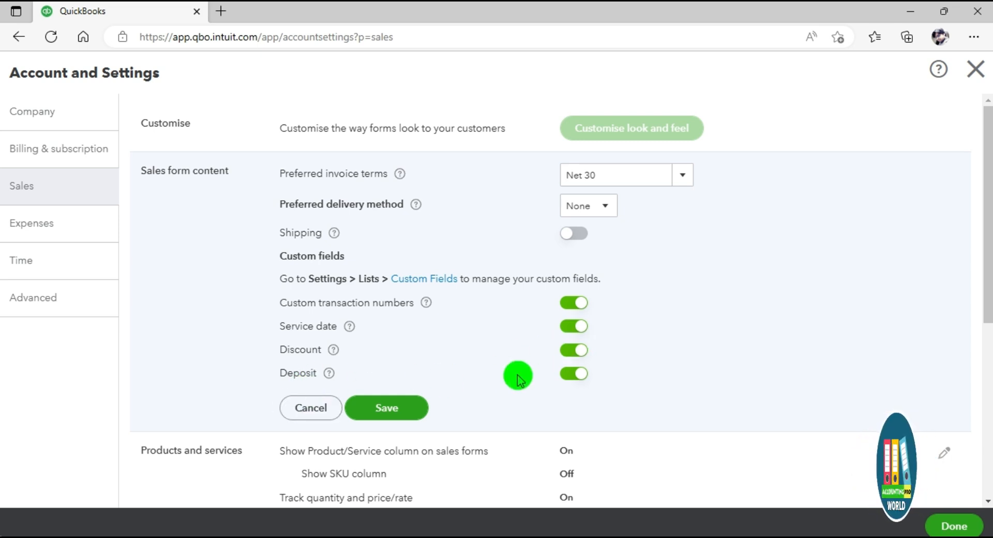
pyautogui.click(392, 417)
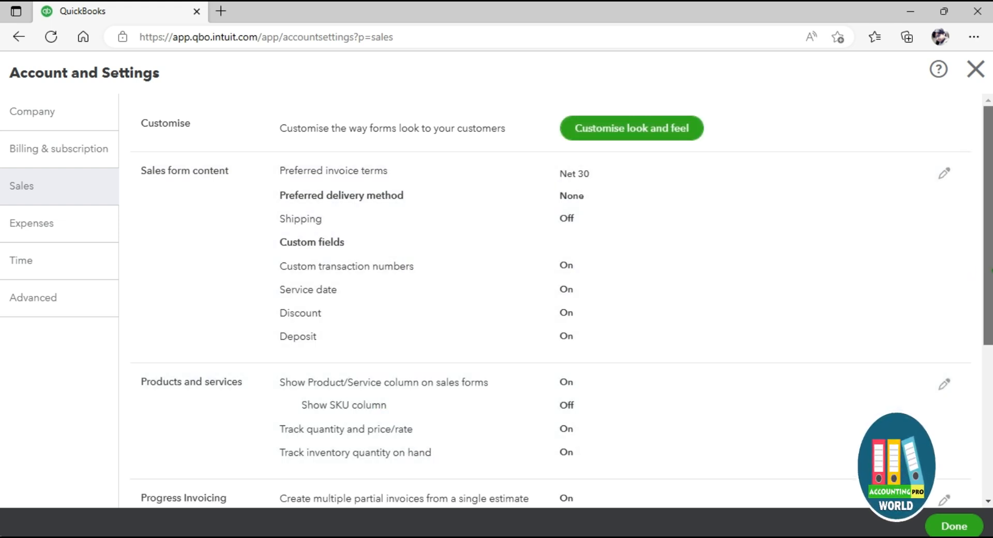
# Open the products and services settings for editing, consult the help on SKUs and save with the SKU column off.
pyautogui.moveTo(988, 274); pyautogui.dragTo(988, 401)
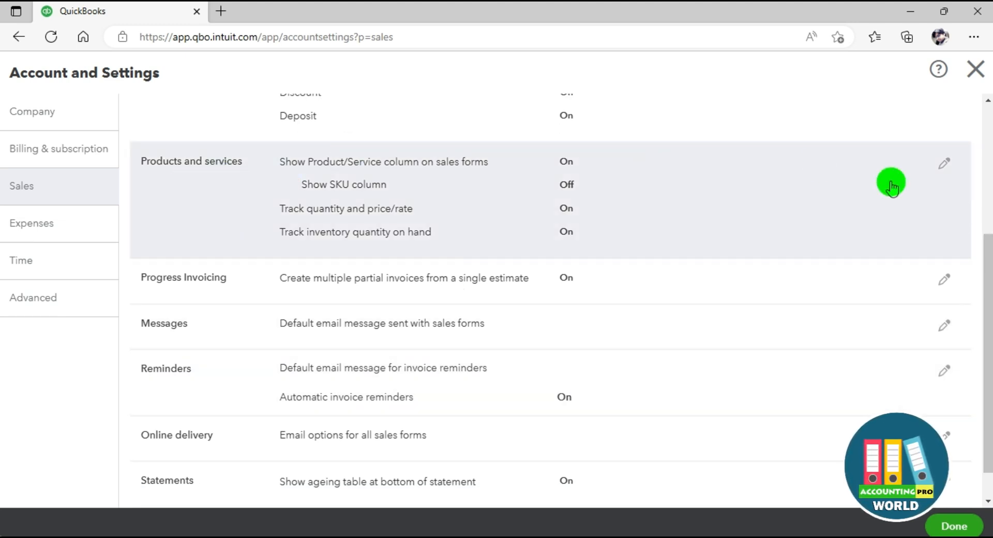
pyautogui.click(945, 163)
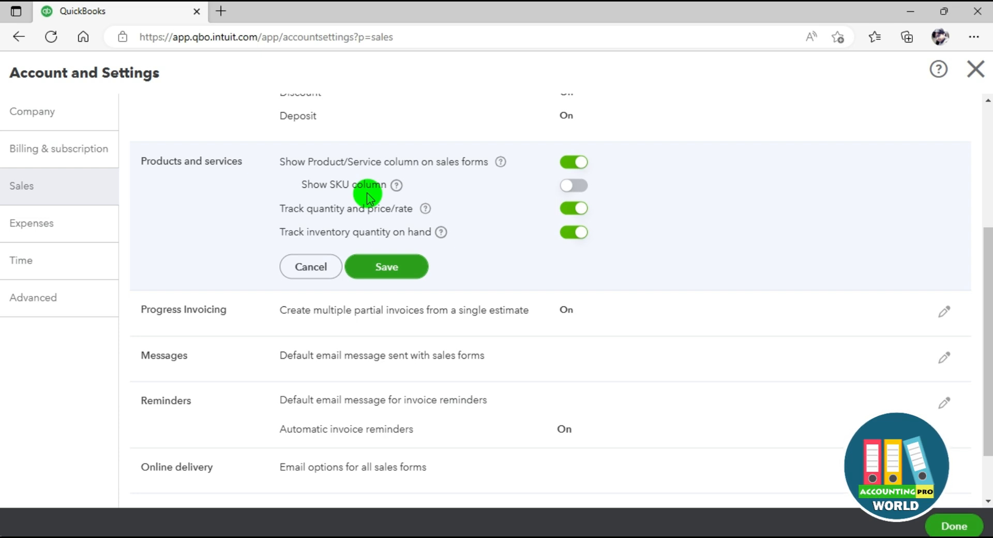
pyautogui.click(398, 187)
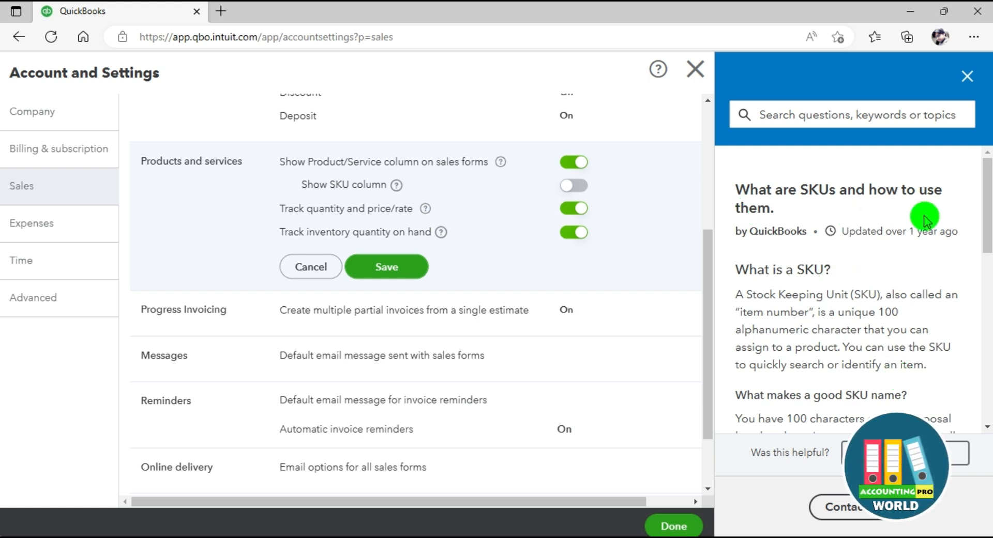
pyautogui.click(966, 76)
pyautogui.click(573, 186)
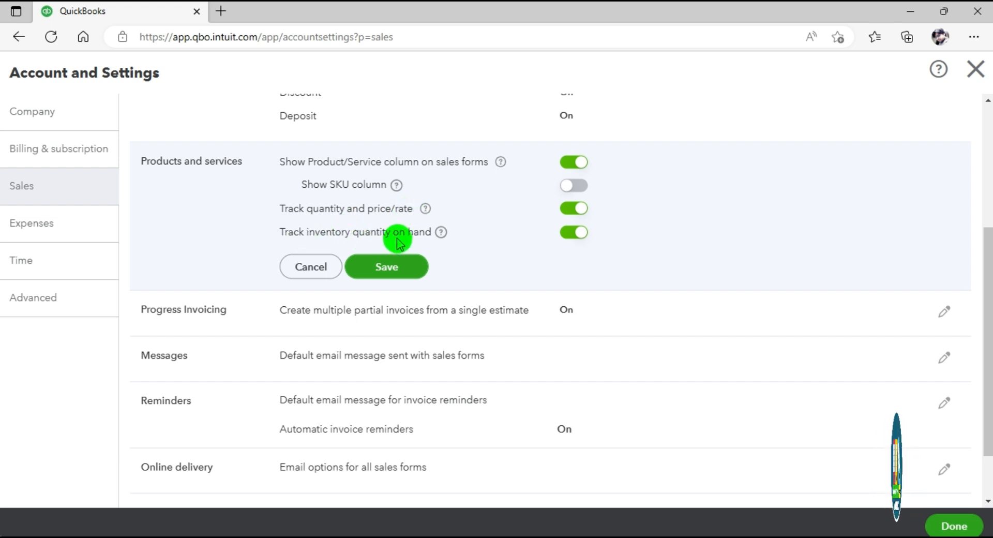
pyautogui.click(406, 274)
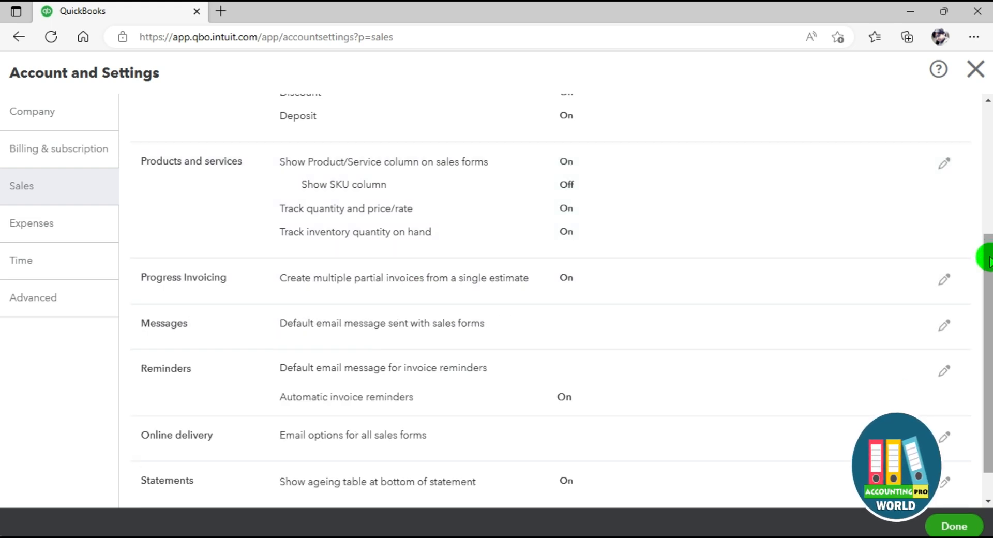
# Open the progress invoicing section for editing and save it with multiple partial invoices from a single estimate enabled.
pyautogui.moveTo(987, 255); pyautogui.dragTo(987, 279)
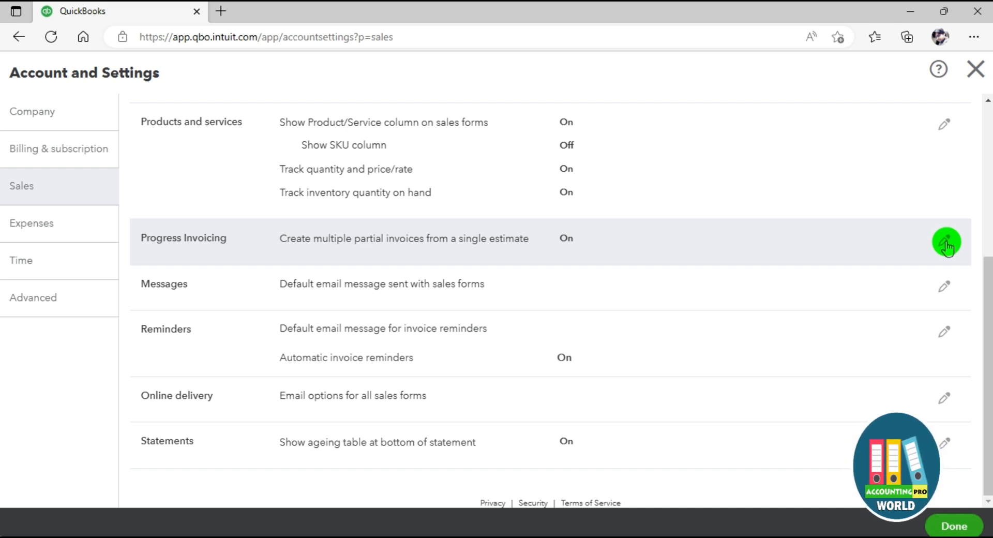
pyautogui.click(946, 243)
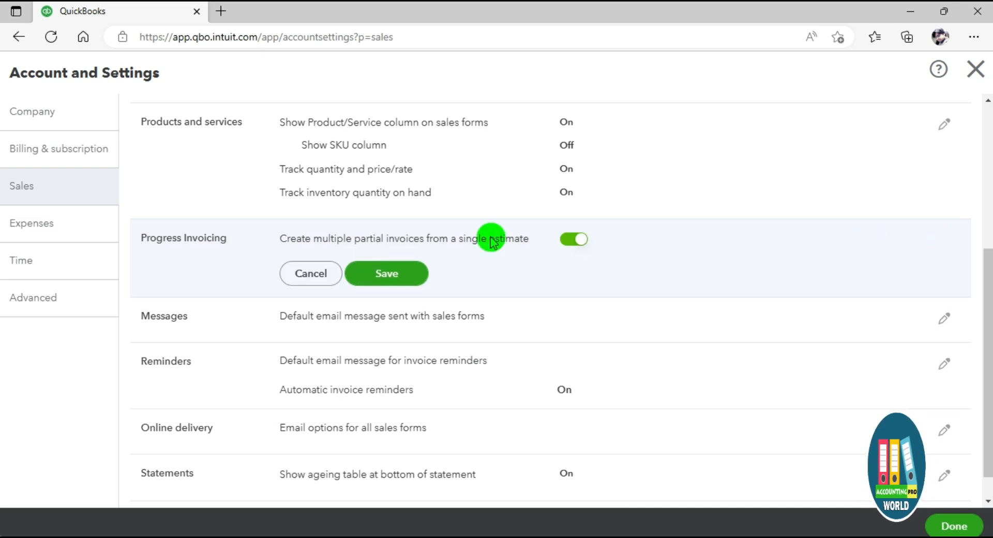
pyautogui.tripleClick(144, 238)
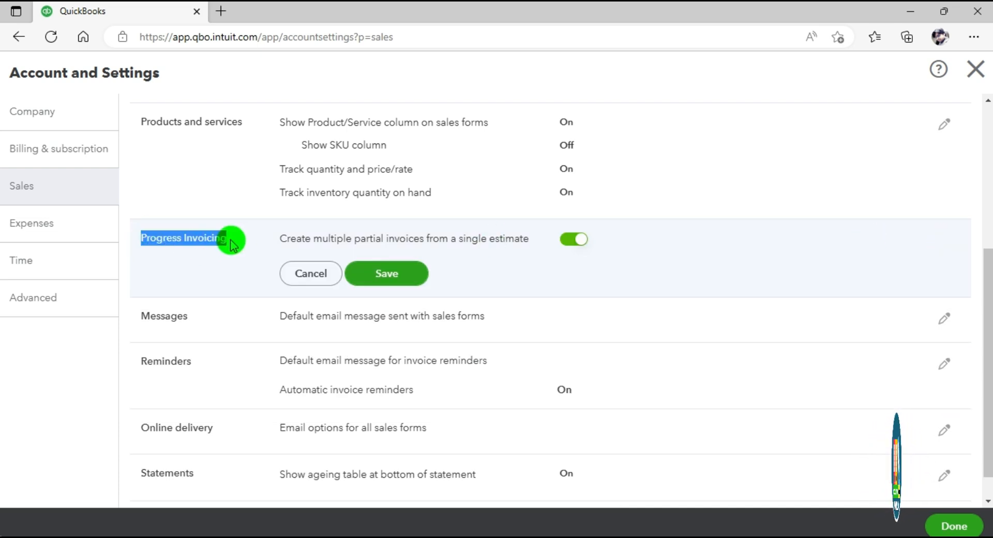
pyautogui.click(380, 274)
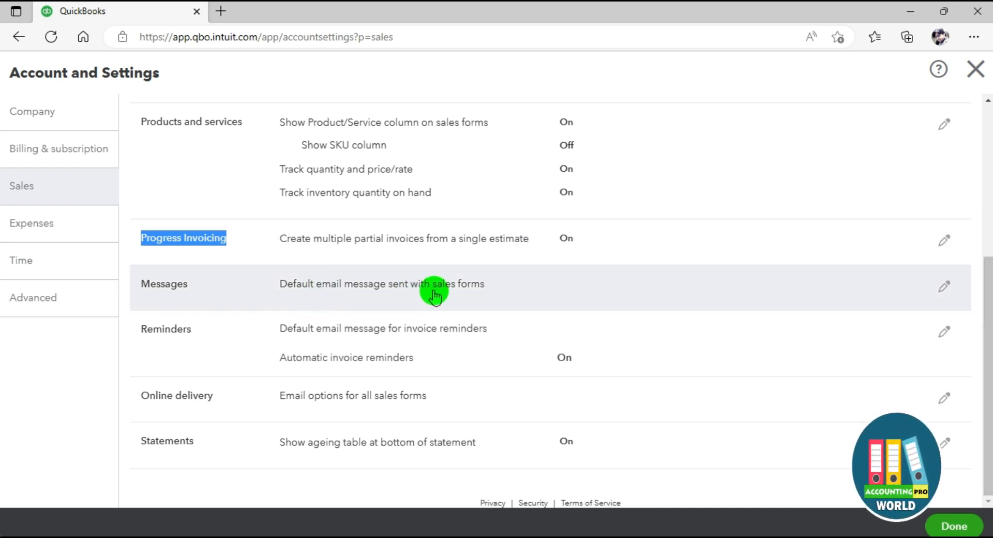
# Review the default email message options sent with sales forms and close the section without saving.
pyautogui.click(946, 287)
pyautogui.moveTo(991, 320)
pyautogui.mouseDown()
pyautogui.moveTo(990, 408)
pyautogui.moveTo(988, 306)
pyautogui.mouseUp()
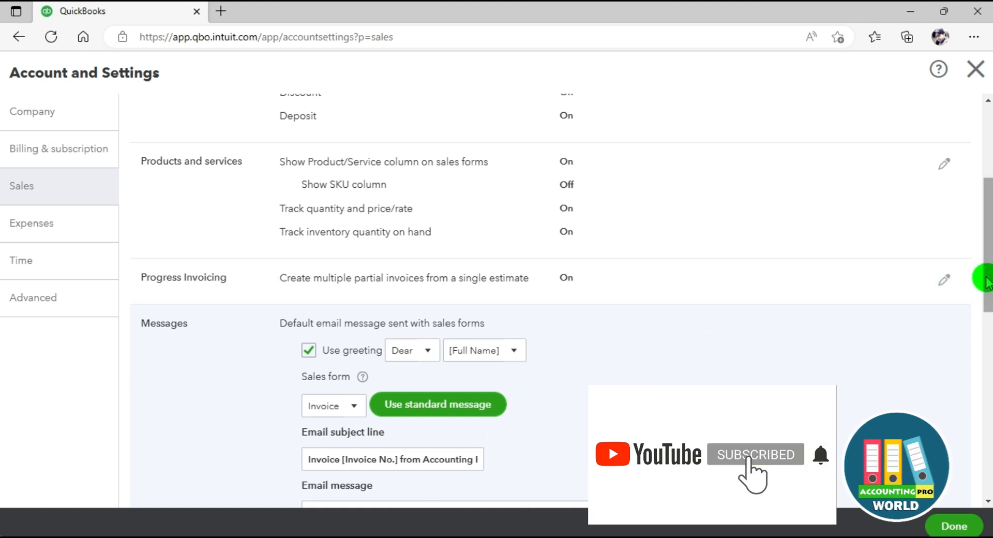
pyautogui.moveTo(988, 294); pyautogui.dragTo(988, 478)
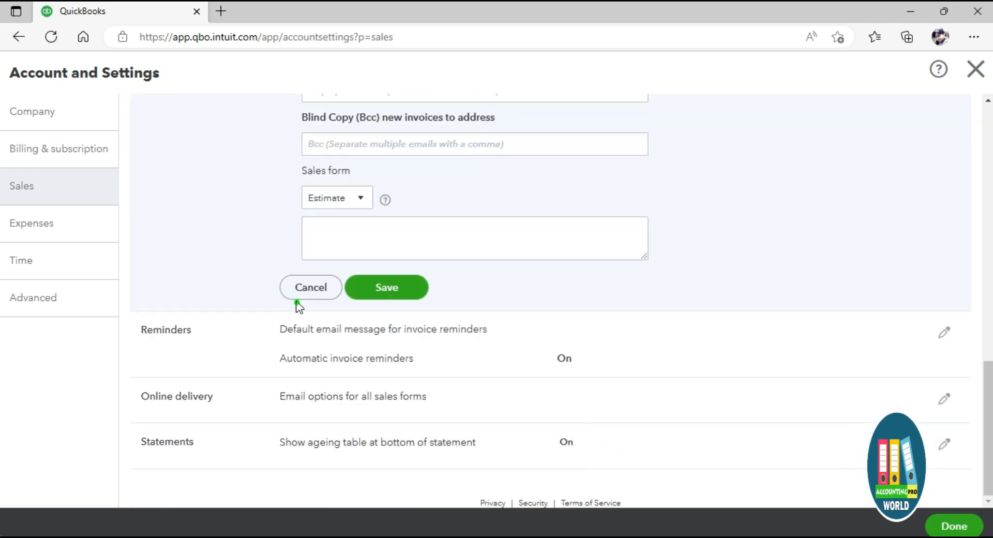
pyautogui.click(304, 289)
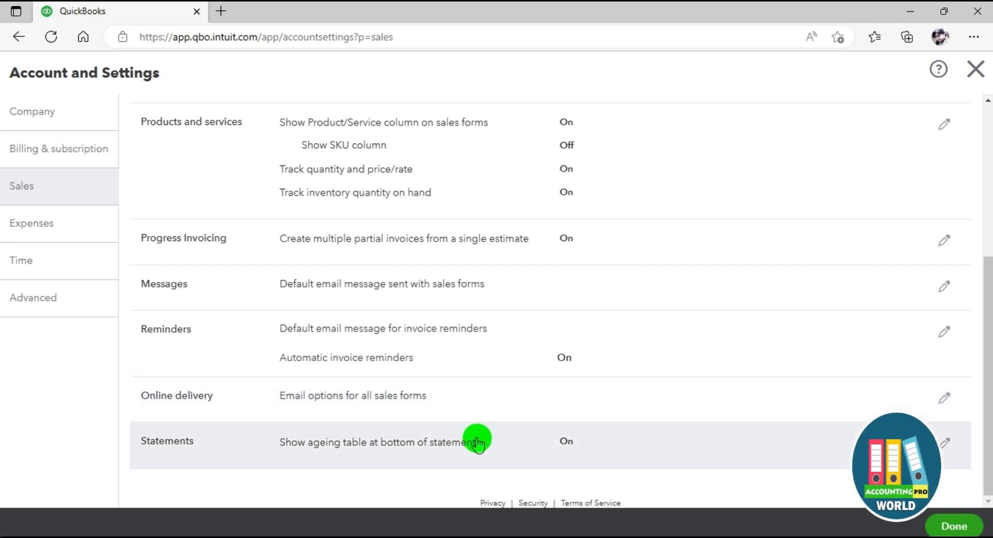
# Review the online delivery email options for all sales forms and cancel the editing.
pyautogui.click(441, 411)
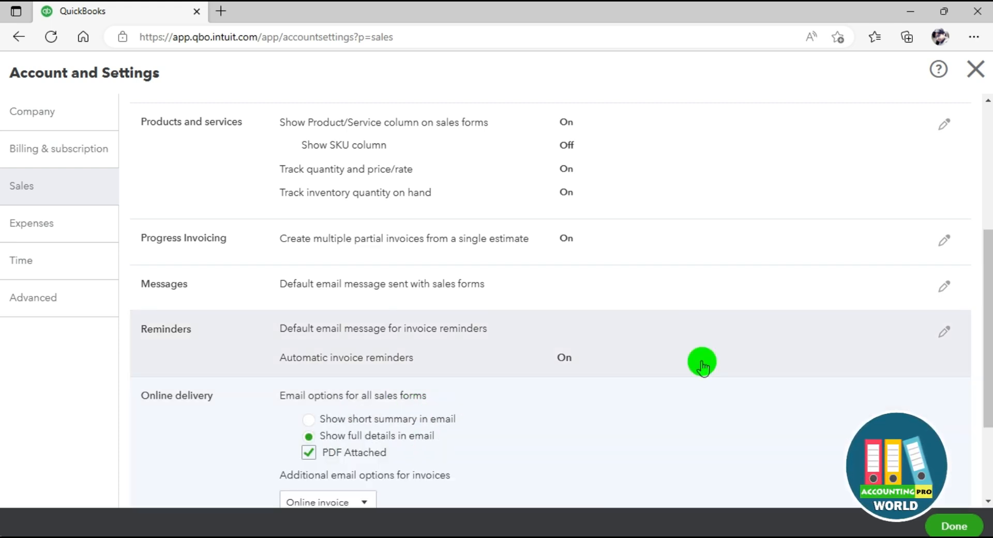
pyautogui.scroll(-3, 702, 366)
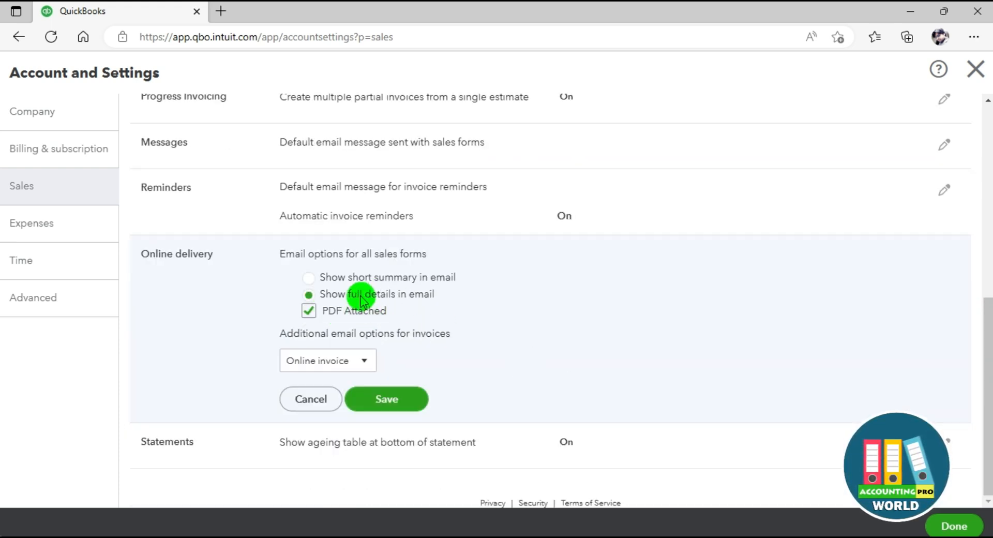
pyautogui.click(310, 399)
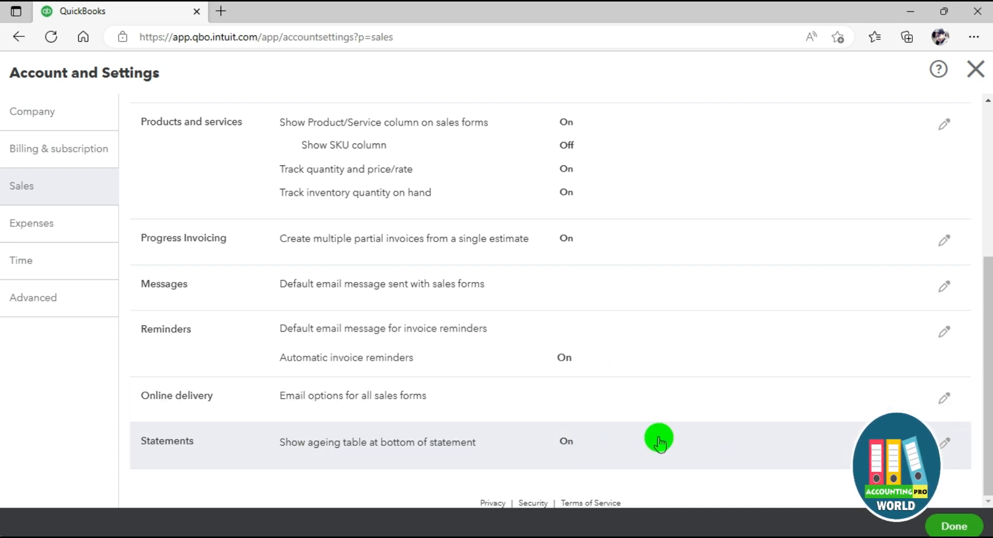
# In the expenses settings, set the default bill payment terms to Net 30 and save the bills and expenses section.
pyautogui.click(25, 228)
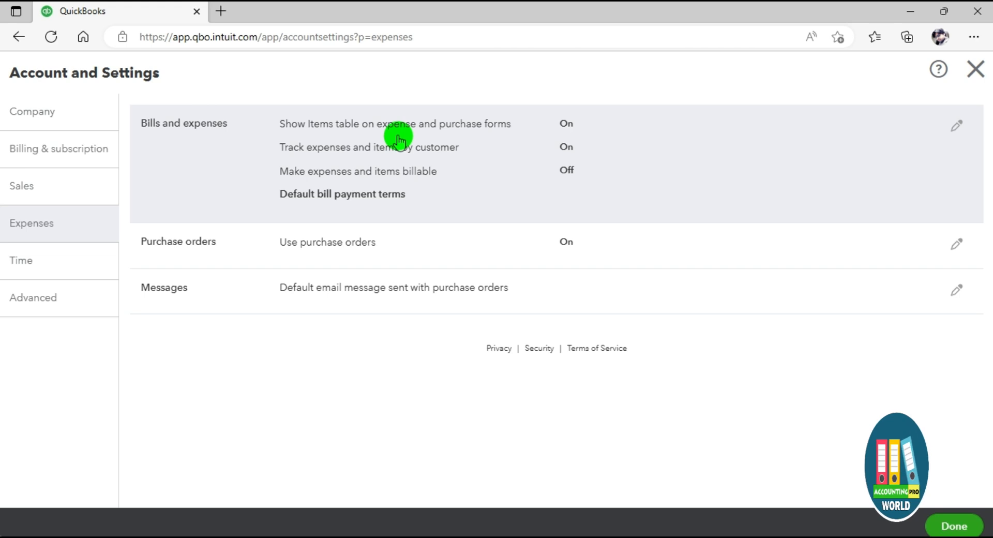
pyautogui.click(956, 124)
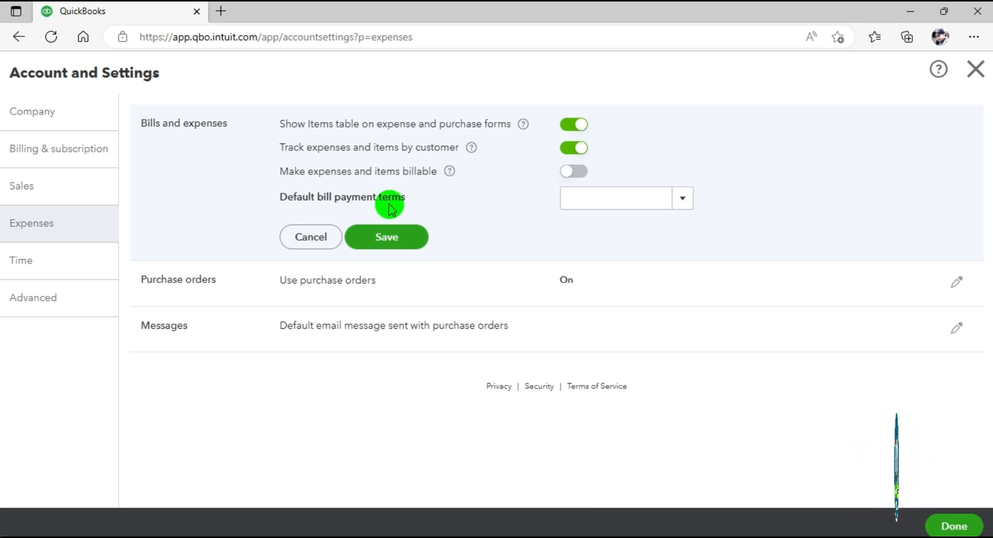
pyautogui.click(682, 199)
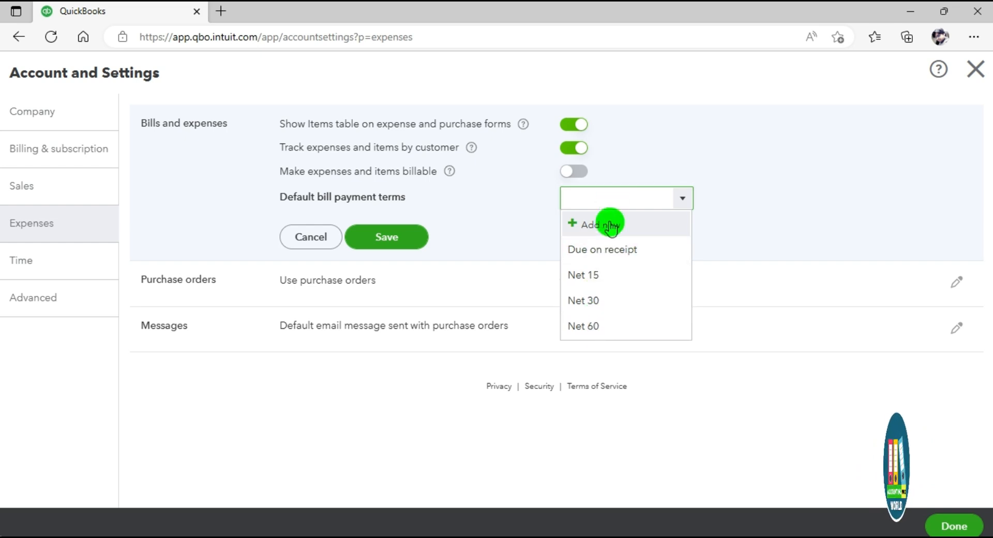
pyautogui.click(625, 258)
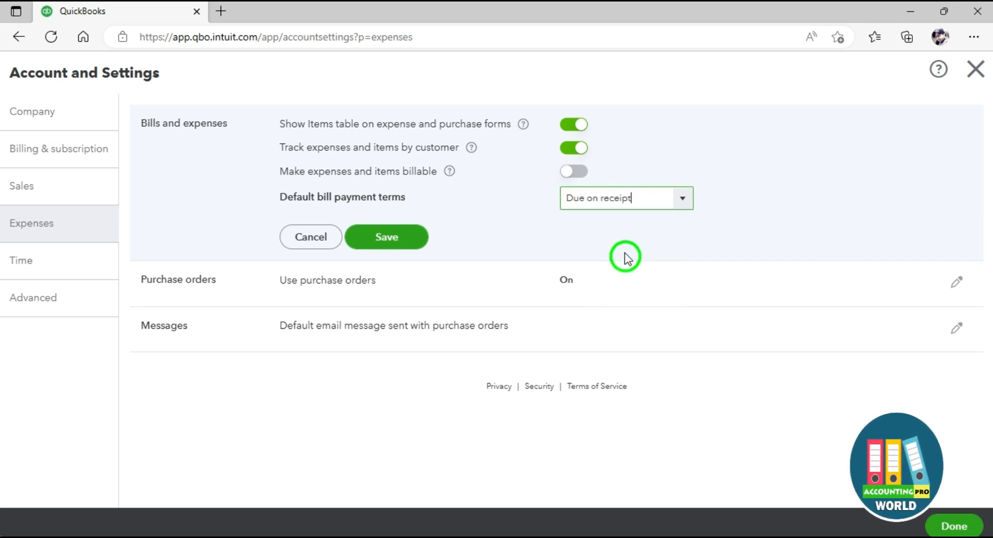
pyautogui.click(683, 199)
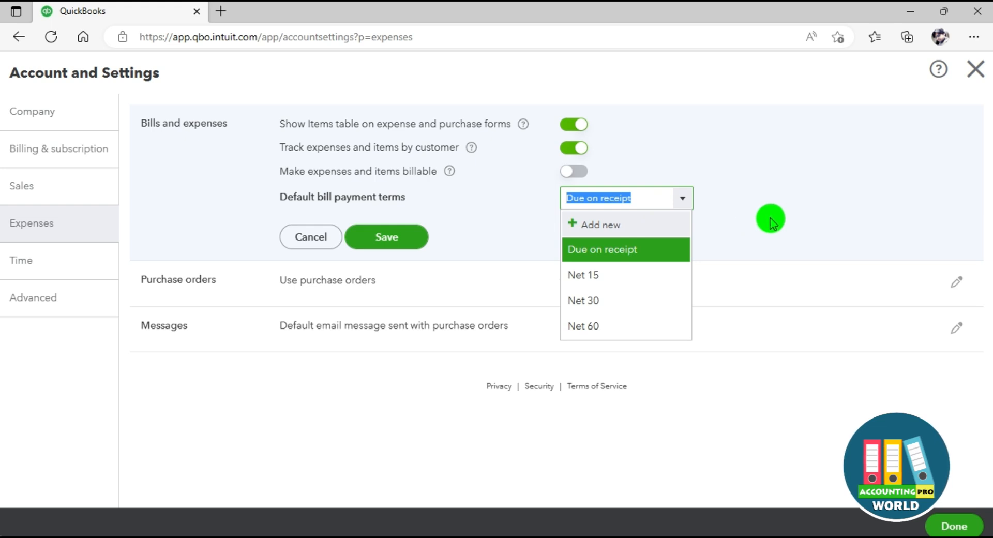
pyautogui.click(603, 305)
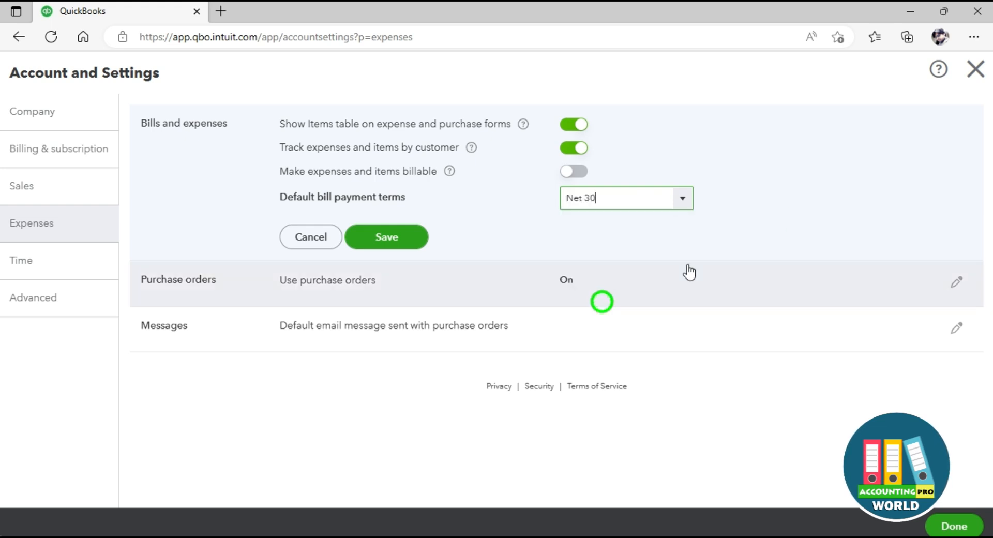
pyautogui.click(394, 252)
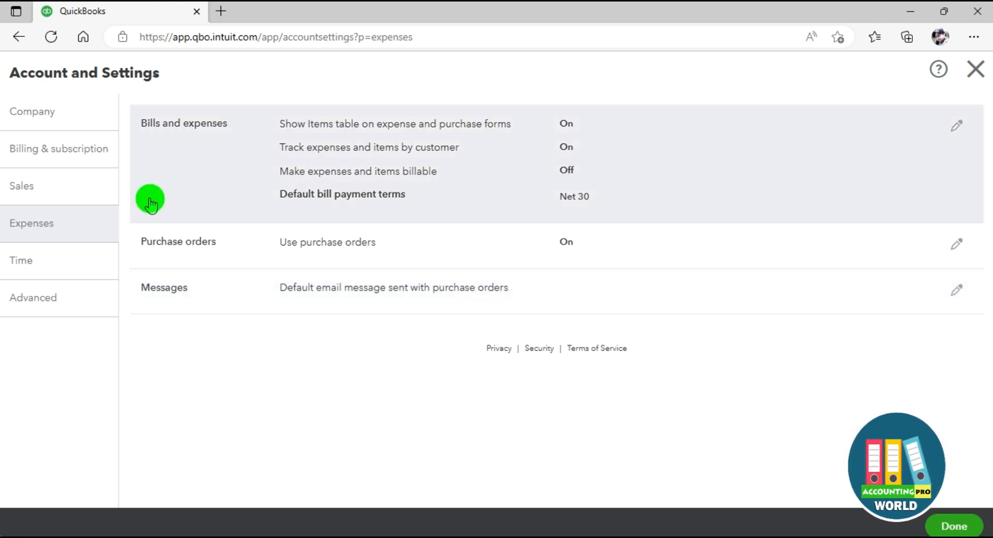
# Open the time settings and dismiss the time tracking promotion just this once.
pyautogui.click(35, 264)
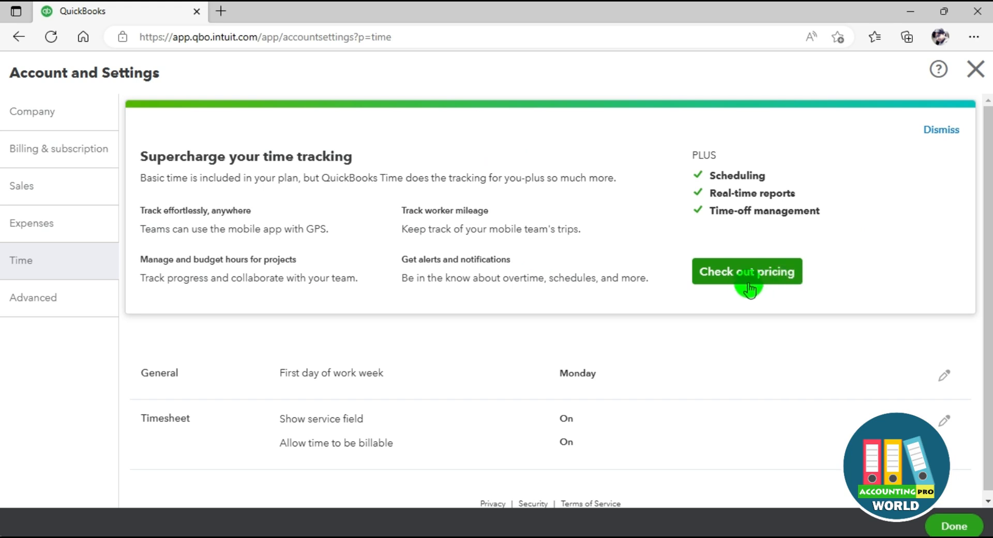
pyautogui.click(946, 130)
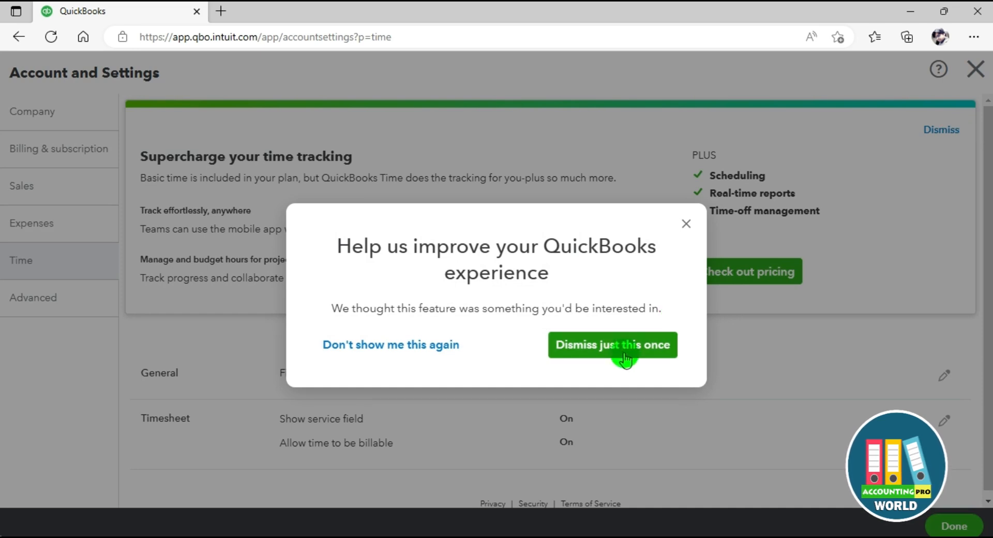
pyautogui.click(643, 352)
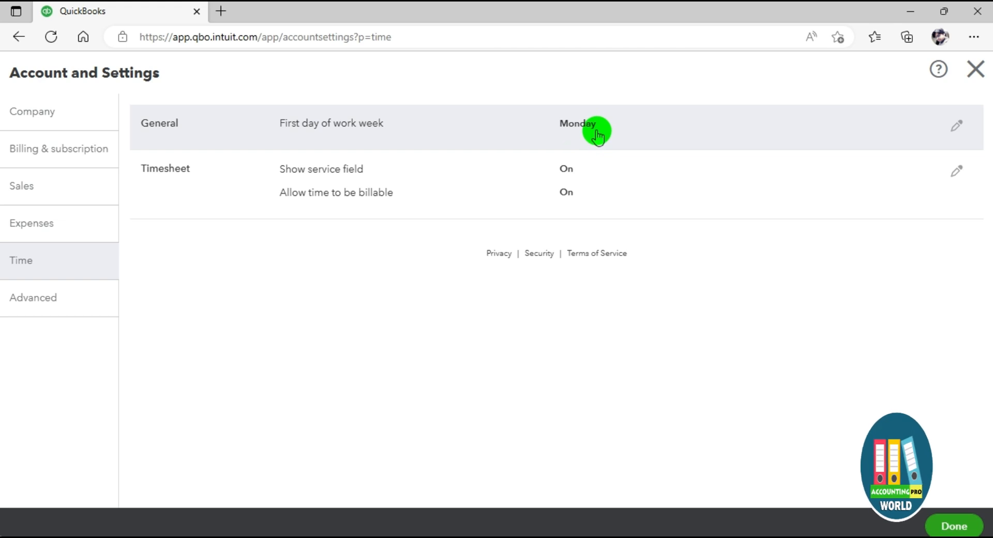
# Save the general time settings with Monday as first day of the work week, and save the timesheet section with service field and billable time on.
pyautogui.click(956, 125)
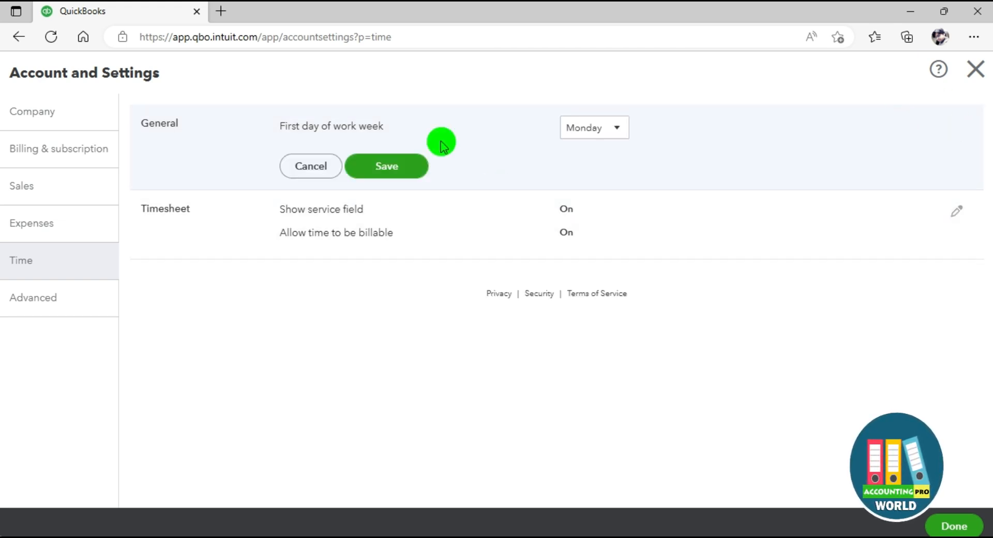
pyautogui.click(625, 132)
pyautogui.click(623, 132)
pyautogui.click(400, 180)
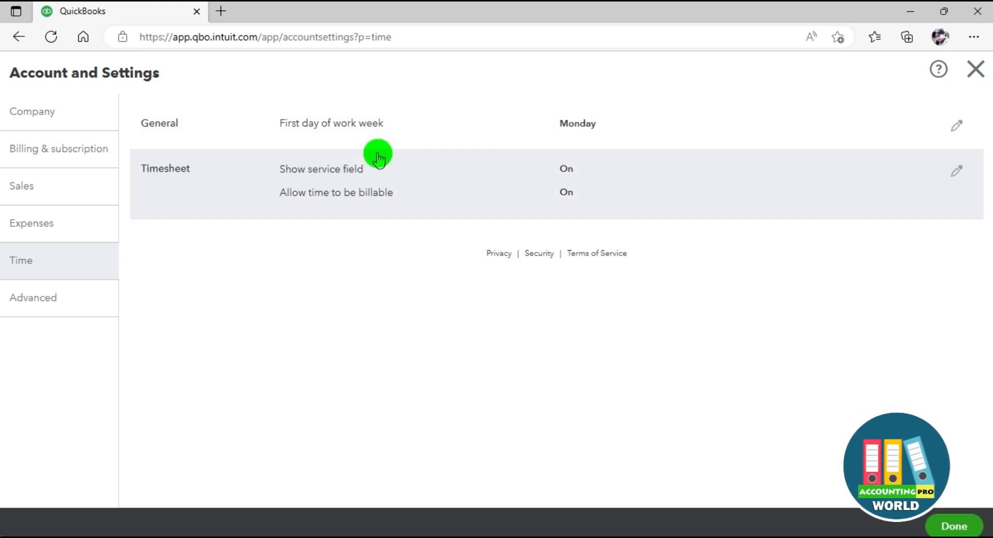
pyautogui.click(956, 170)
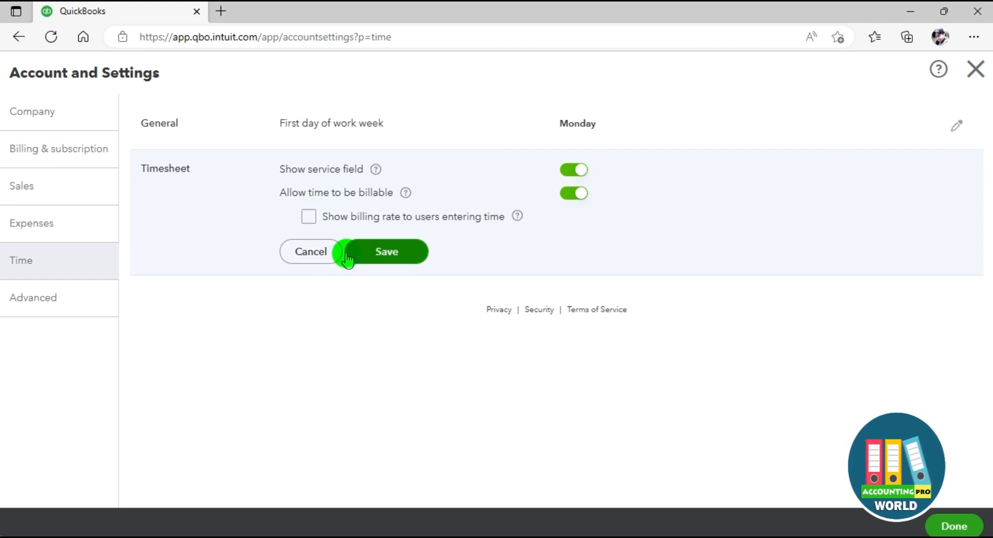
pyautogui.click(396, 262)
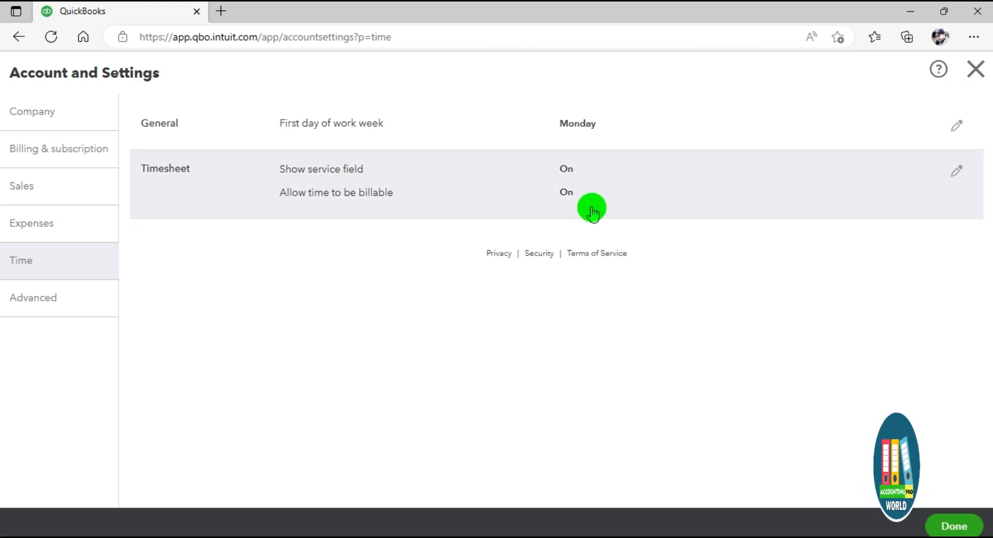
# In the advanced settings, edit the accounting section and choose July as the first month of the financial year.
pyautogui.click(18, 311)
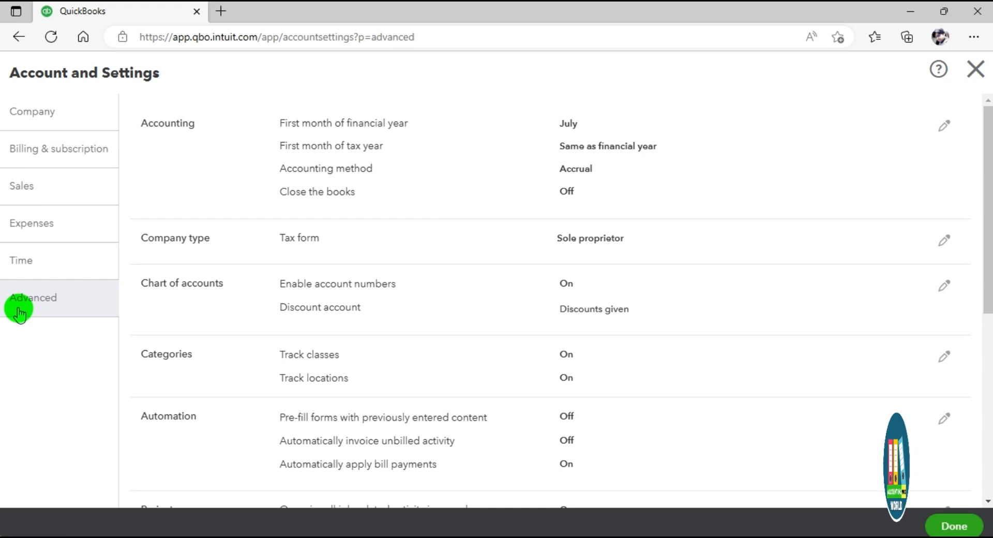
pyautogui.moveTo(988, 160); pyautogui.dragTo(987, 145)
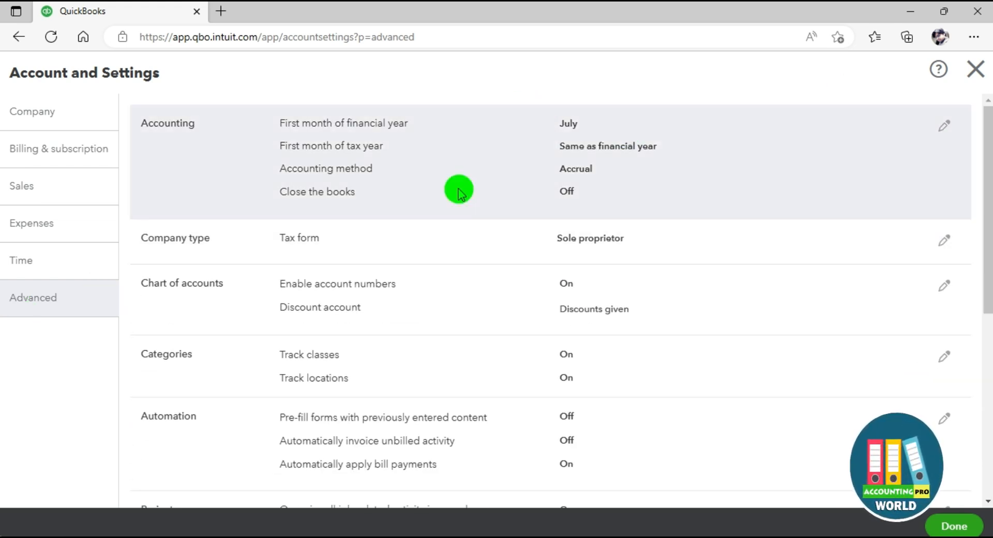
pyautogui.click(946, 125)
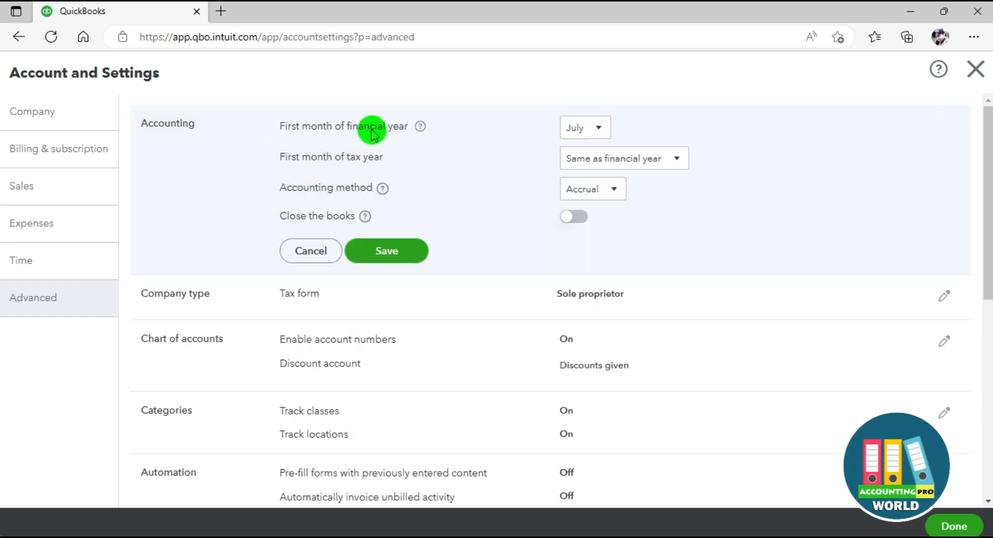
pyautogui.click(600, 130)
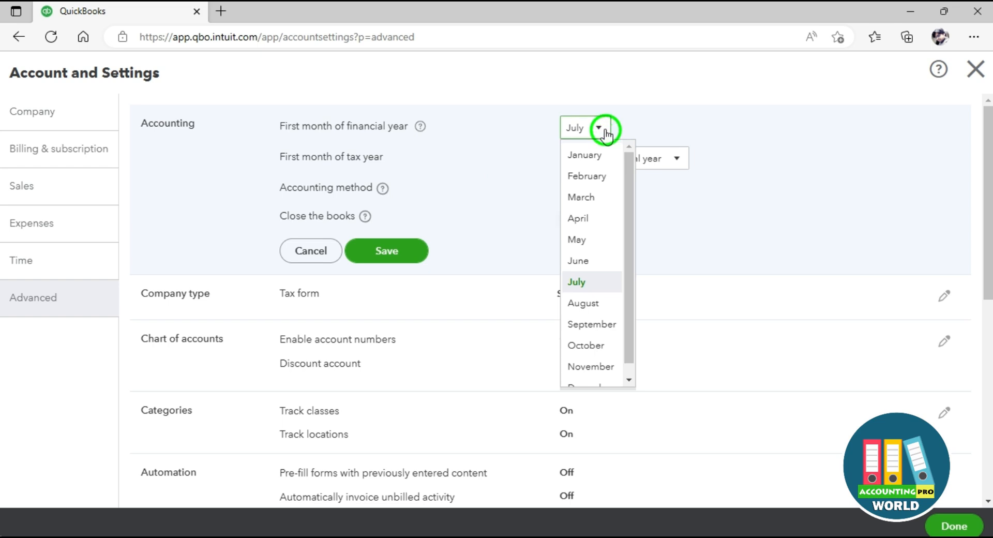
pyautogui.click(604, 132)
pyautogui.click(605, 132)
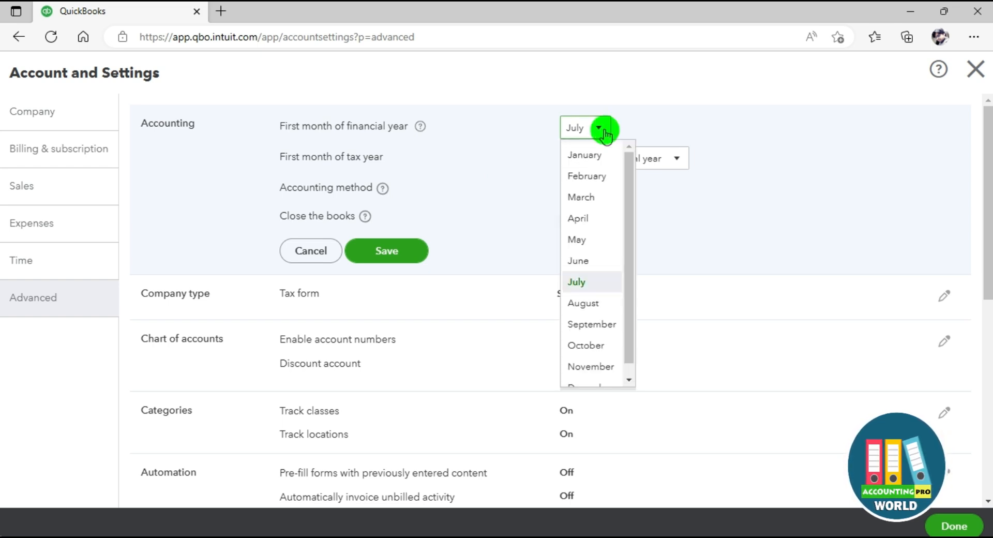
pyautogui.click(604, 132)
pyautogui.click(604, 132)
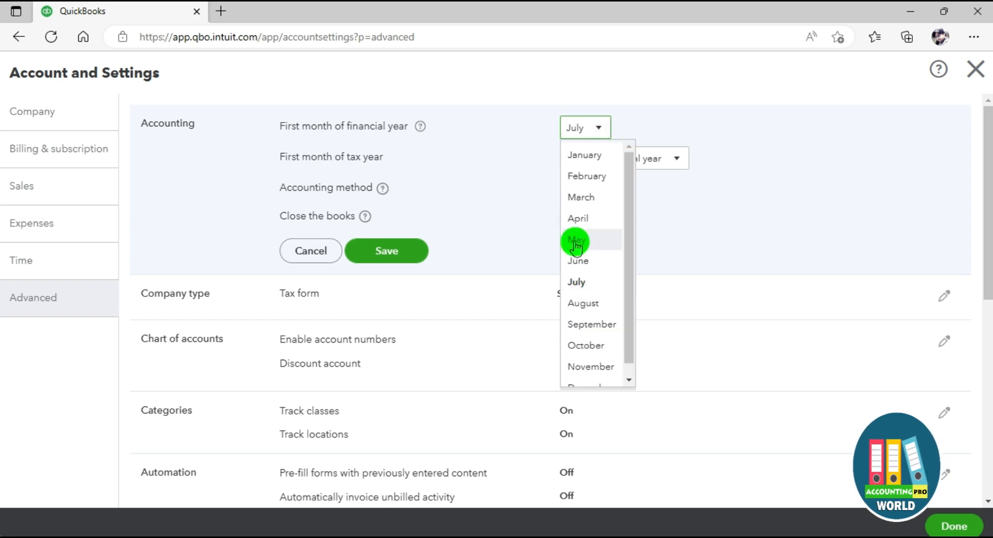
pyautogui.click(582, 281)
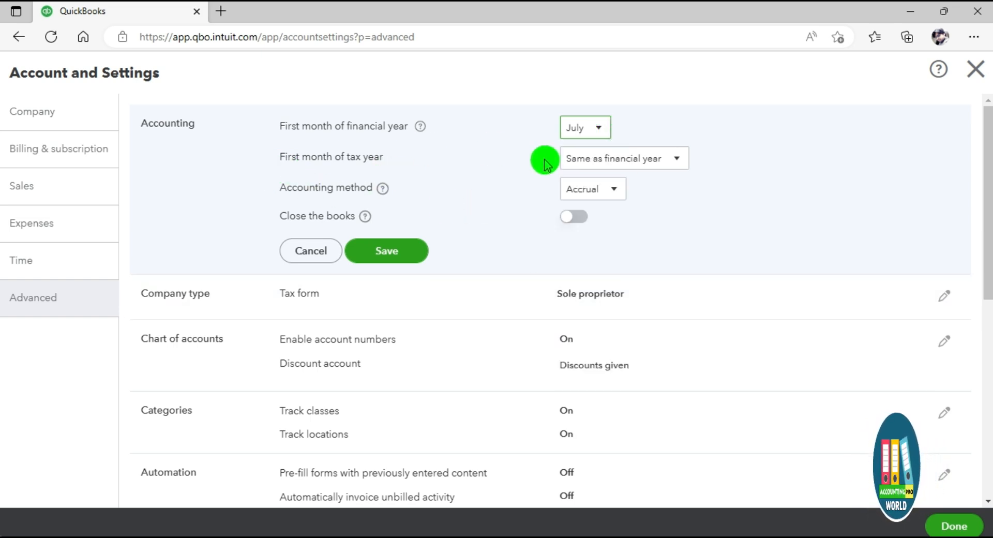
# Review the tax year start and accounting method choices, keeping Same as financial year and Accrual.
pyautogui.click(656, 166)
pyautogui.click(677, 166)
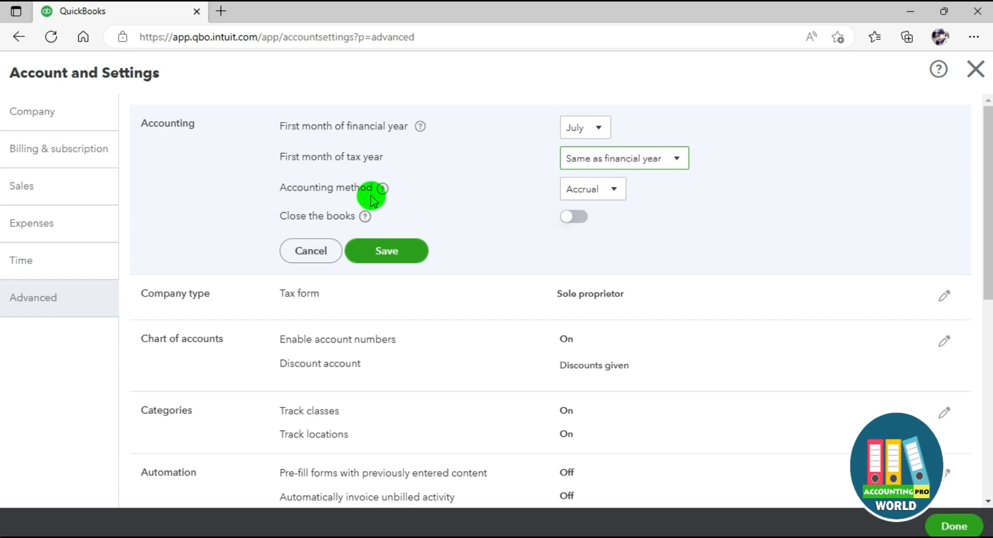
pyautogui.click(621, 192)
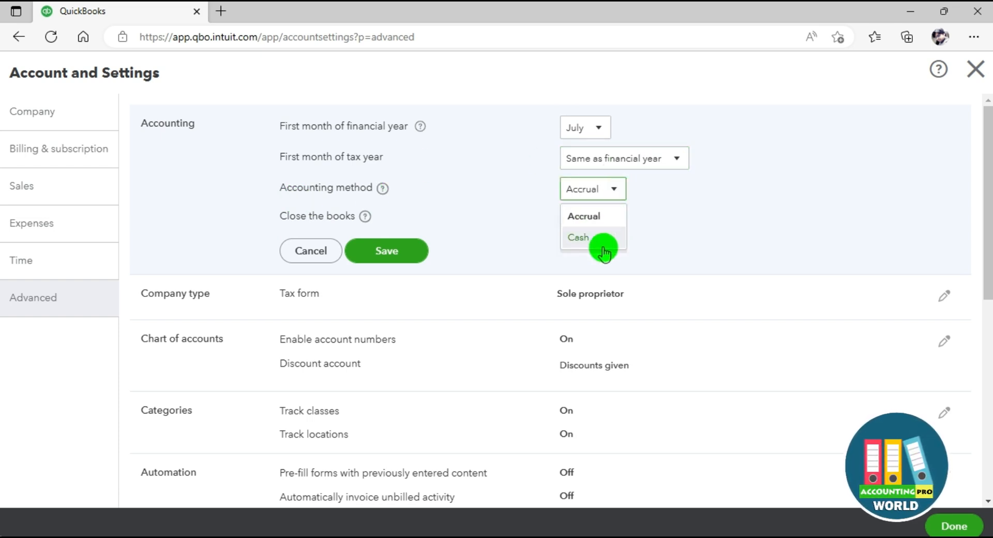
pyautogui.click(617, 193)
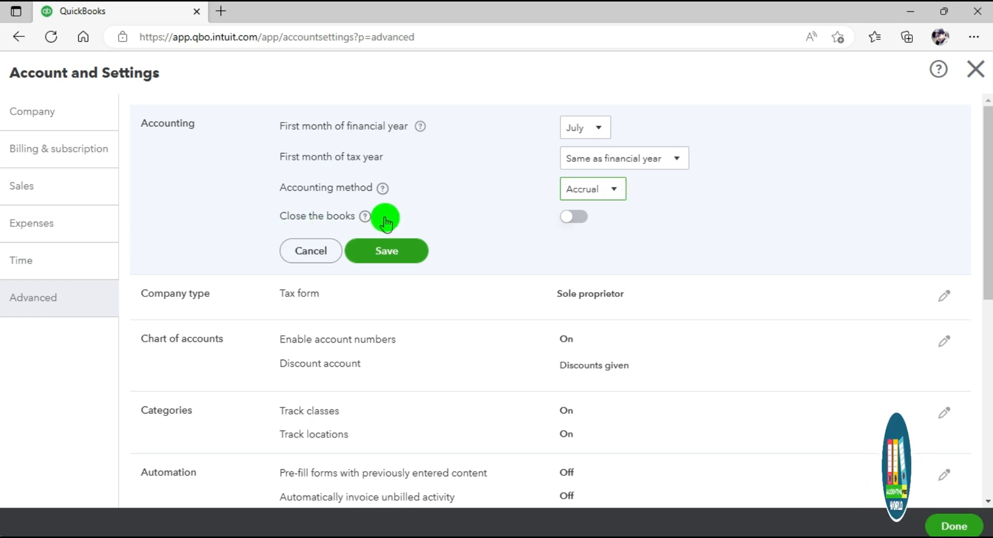
# Preview the closing date and change-warning options for closing the books, switch that setting back off and save the accounting section.
pyautogui.click(580, 218)
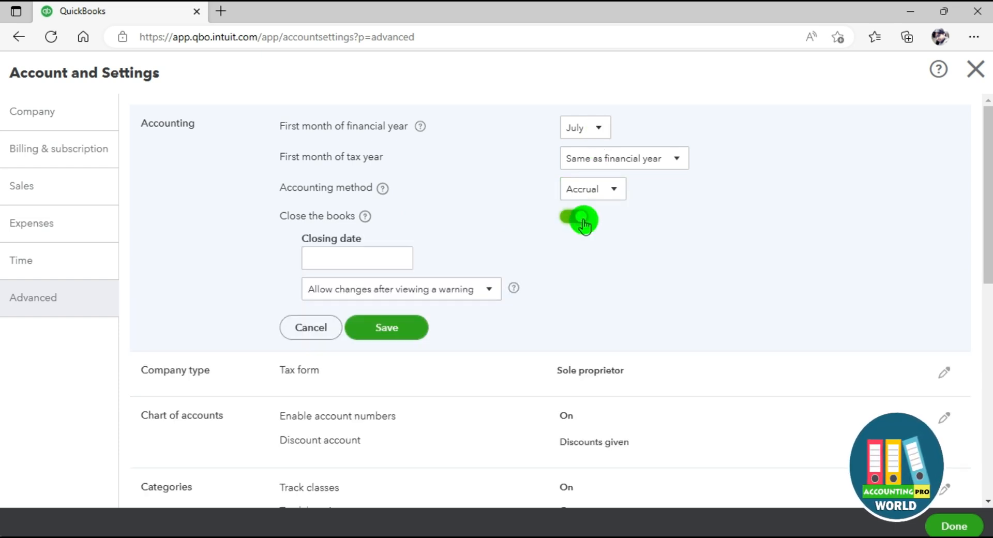
pyautogui.click(397, 259)
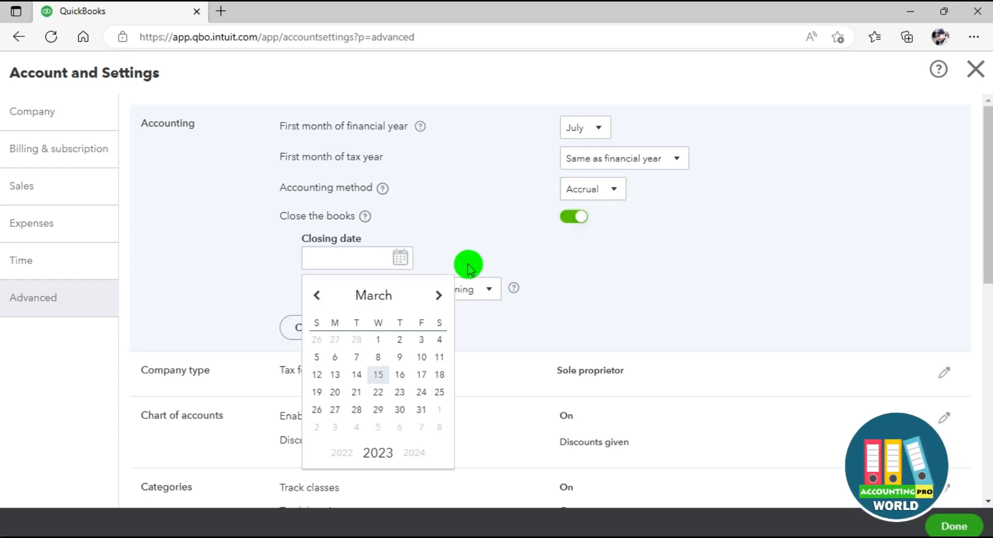
pyautogui.click(532, 269)
pyautogui.click(497, 289)
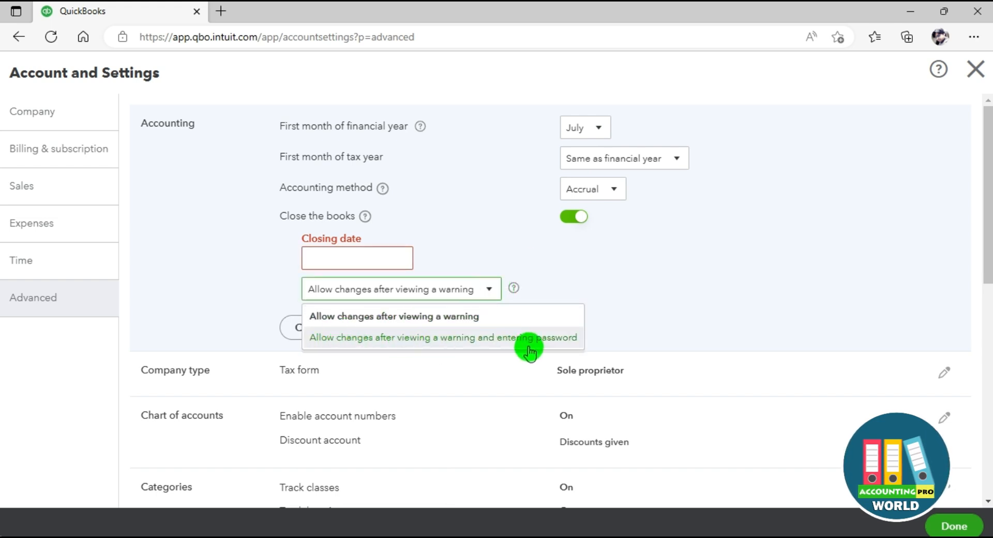
pyautogui.click(456, 323)
pyautogui.click(496, 287)
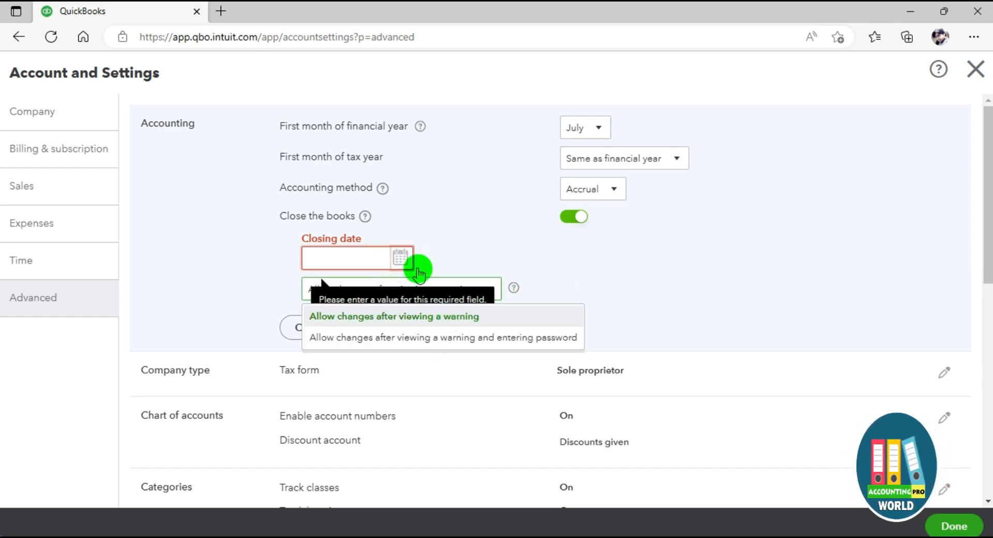
pyautogui.click(573, 217)
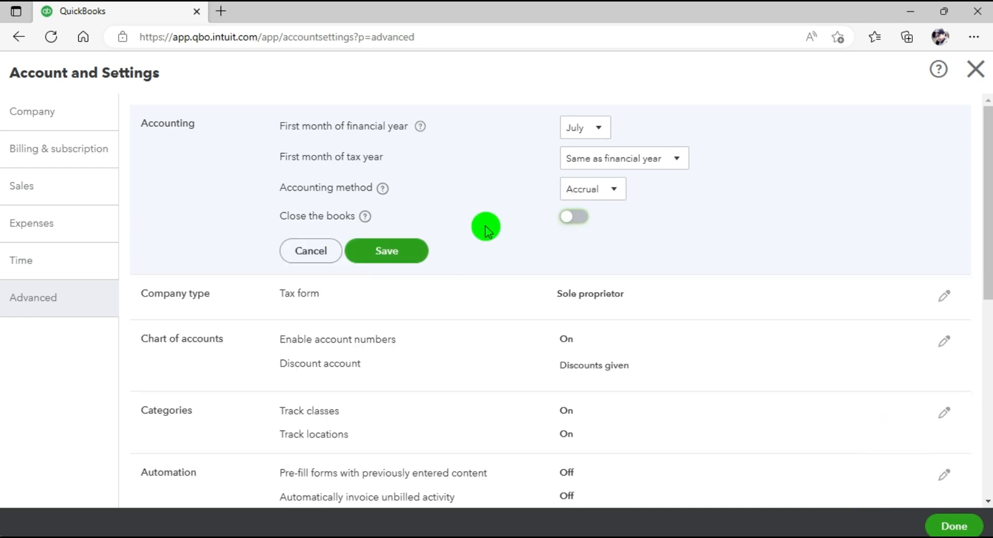
pyautogui.click(402, 252)
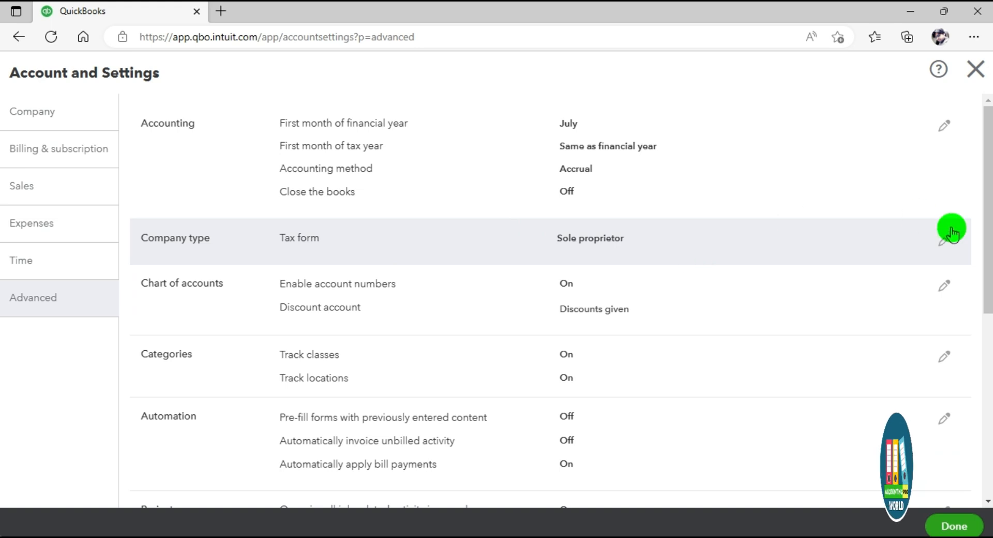
# Edit the chart of accounts section, keep account numbers enabled and Discounts given as the discount account, and save it.
pyautogui.scroll(-2, 594, 259)
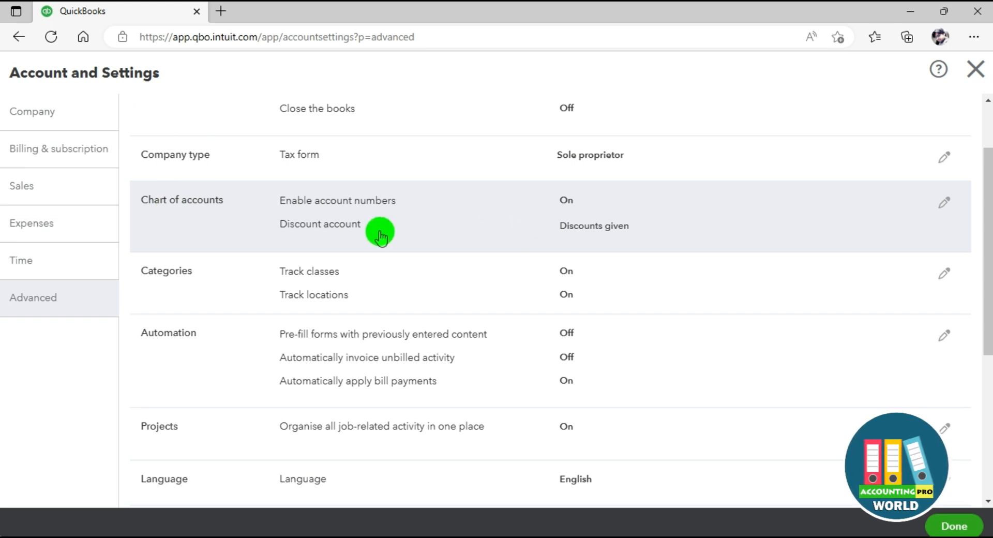
pyautogui.click(944, 202)
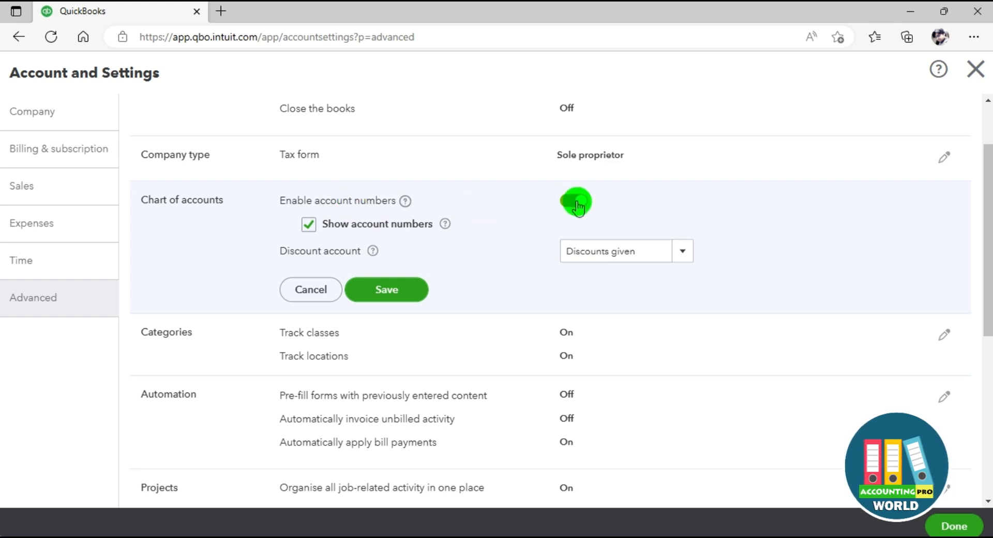
pyautogui.click(683, 251)
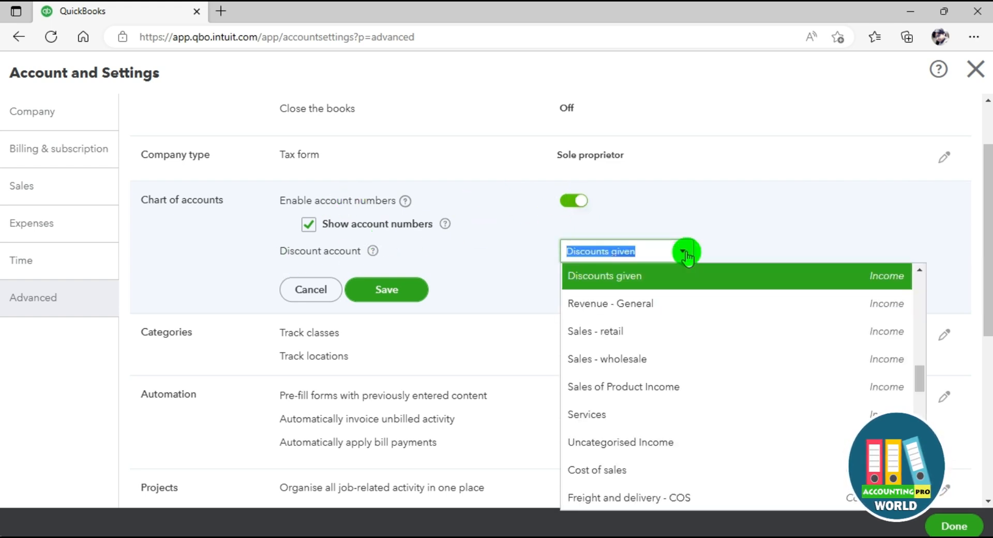
pyautogui.click(686, 253)
pyautogui.click(380, 294)
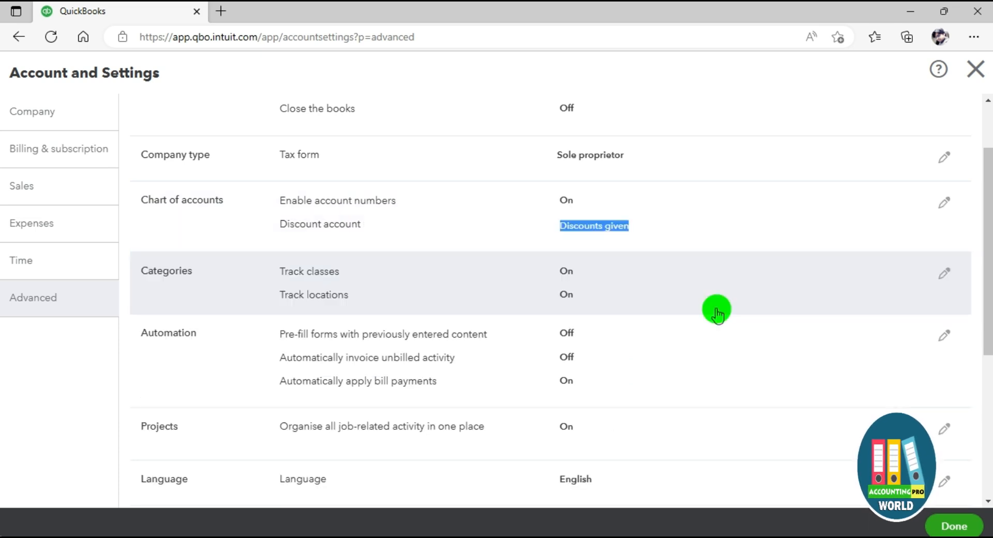
# In the categories section, assign classes as One to each row in transaction, keep class and location tracking on, and save.
pyautogui.click(945, 273)
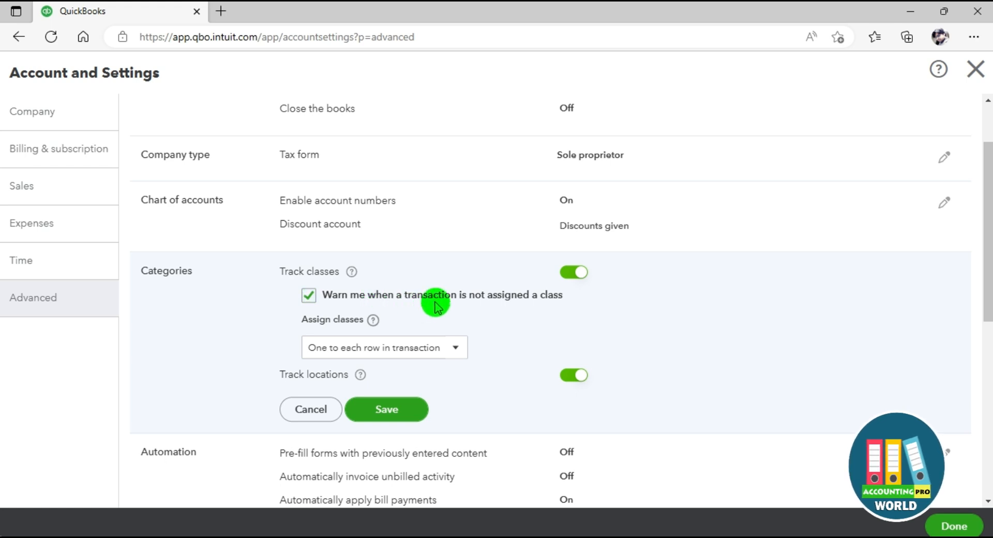
pyautogui.scroll(-2, 610, 209)
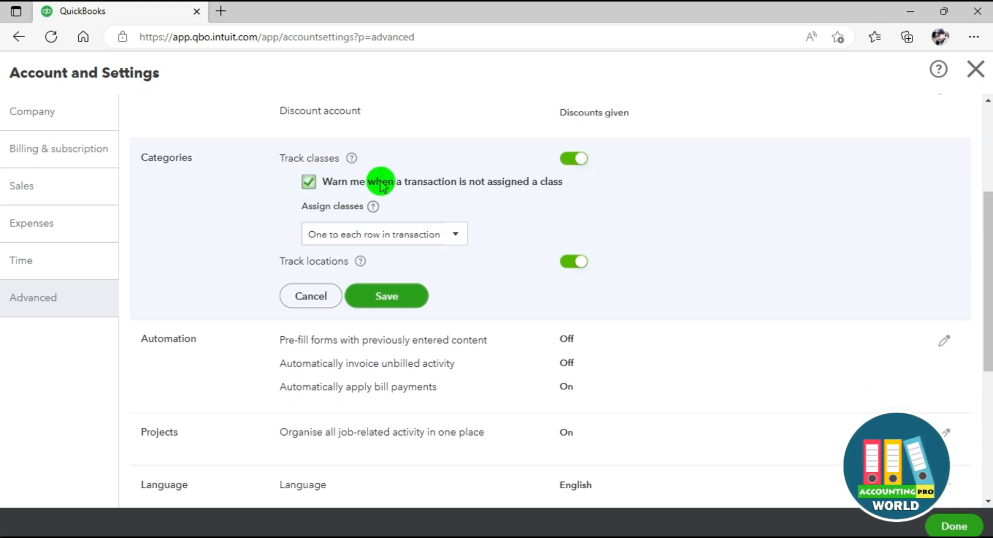
pyautogui.click(458, 235)
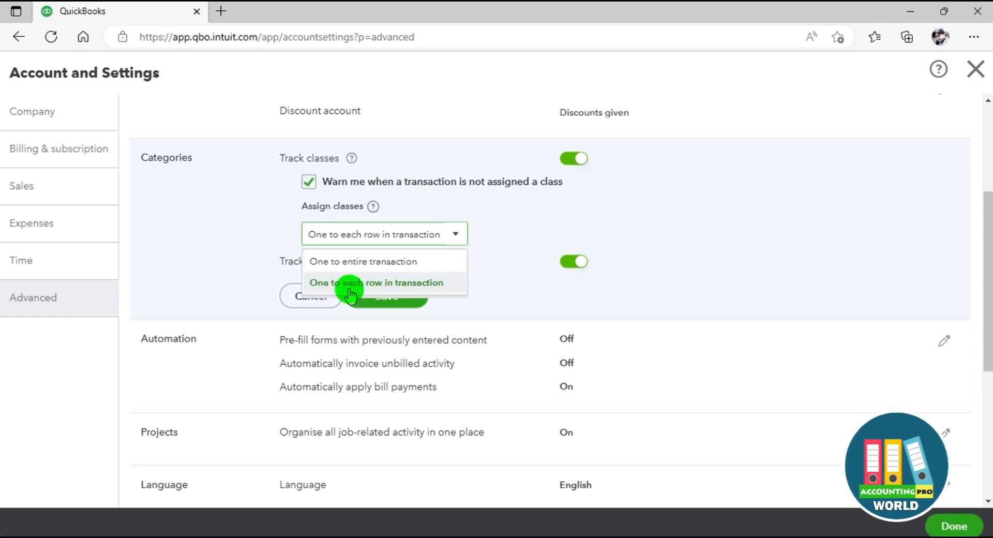
pyautogui.click(388, 282)
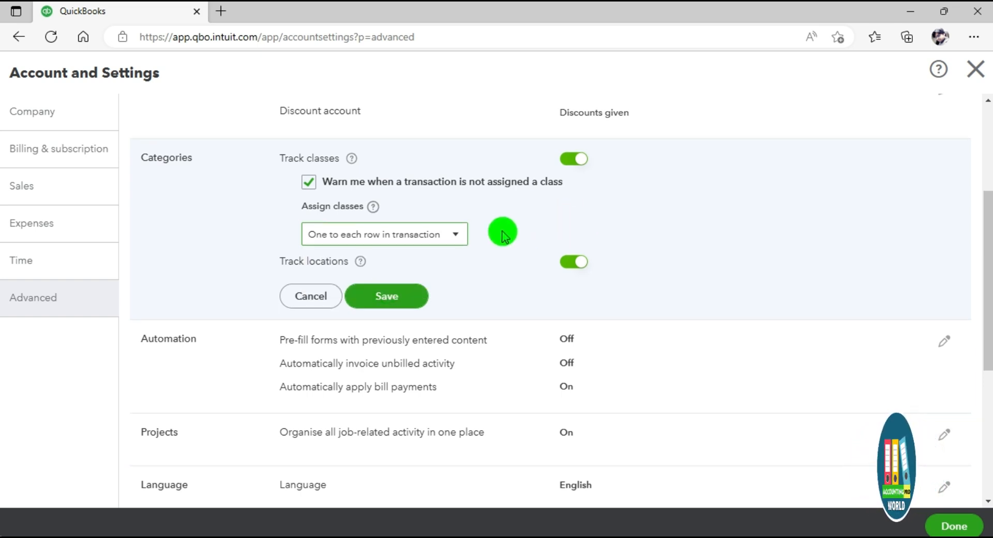
pyautogui.moveTo(266, 259); pyautogui.dragTo(362, 256)
pyautogui.click(398, 263)
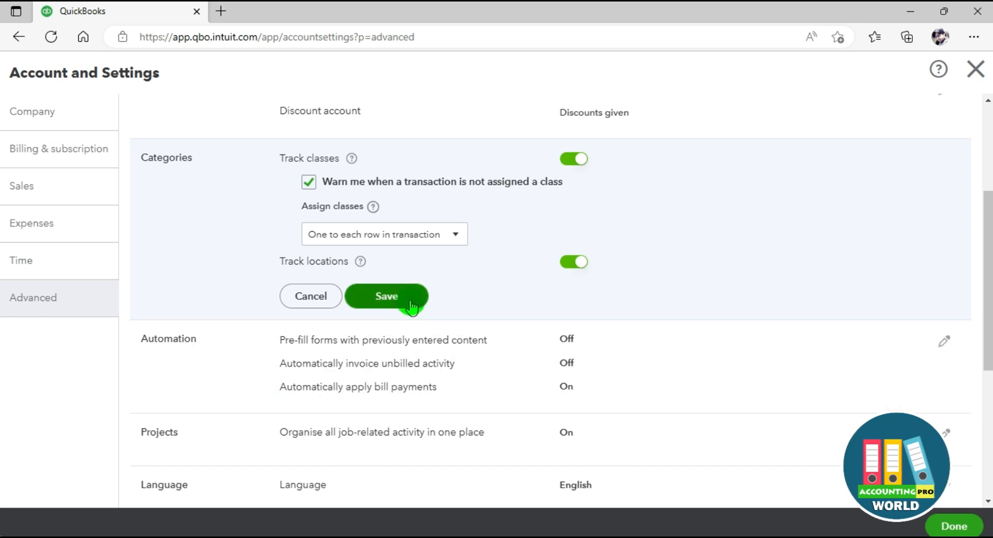
pyautogui.click(412, 306)
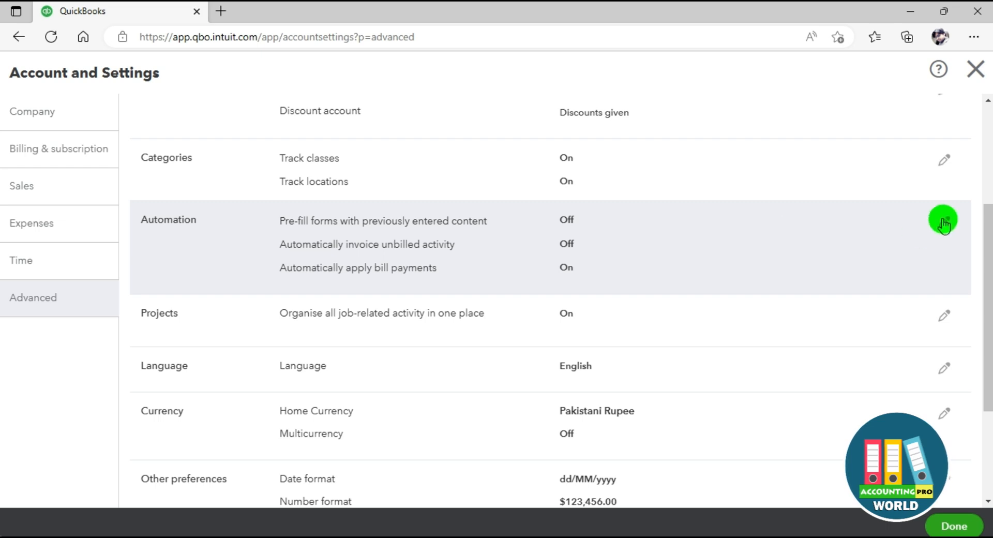
# Edit the automation section and save it with only automatic application of bill payments turned on.
pyautogui.scroll(-1, 856, 283)
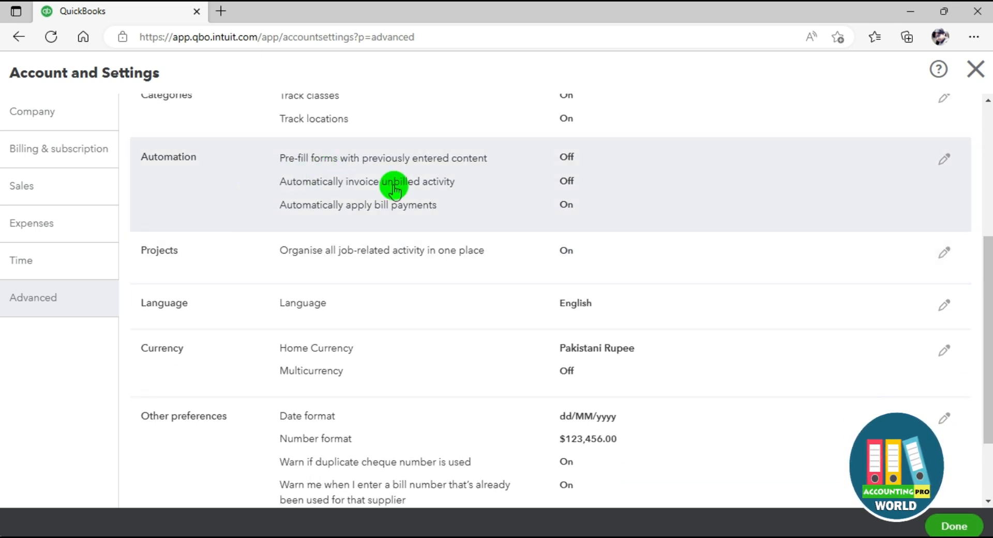
pyautogui.click(944, 159)
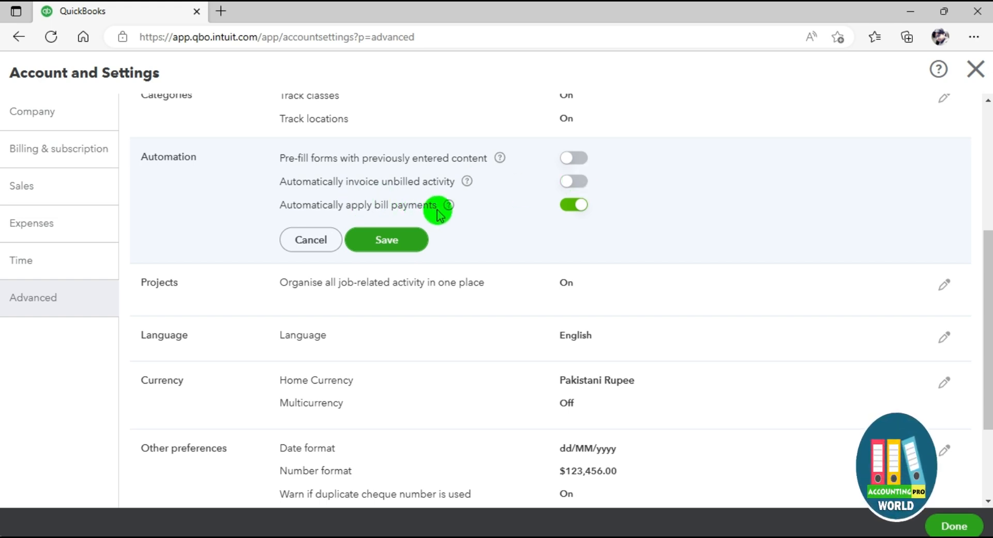
pyautogui.click(573, 202)
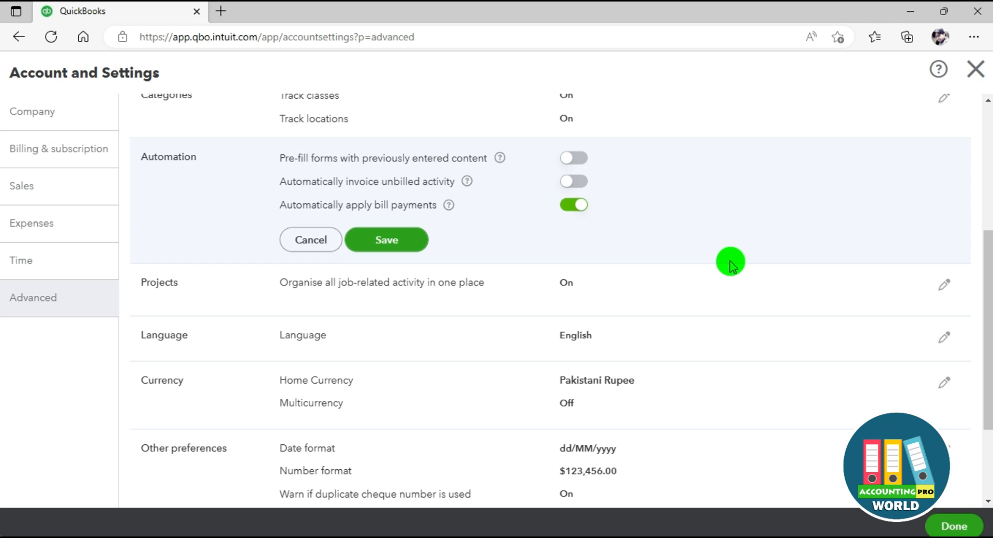
pyautogui.click(407, 241)
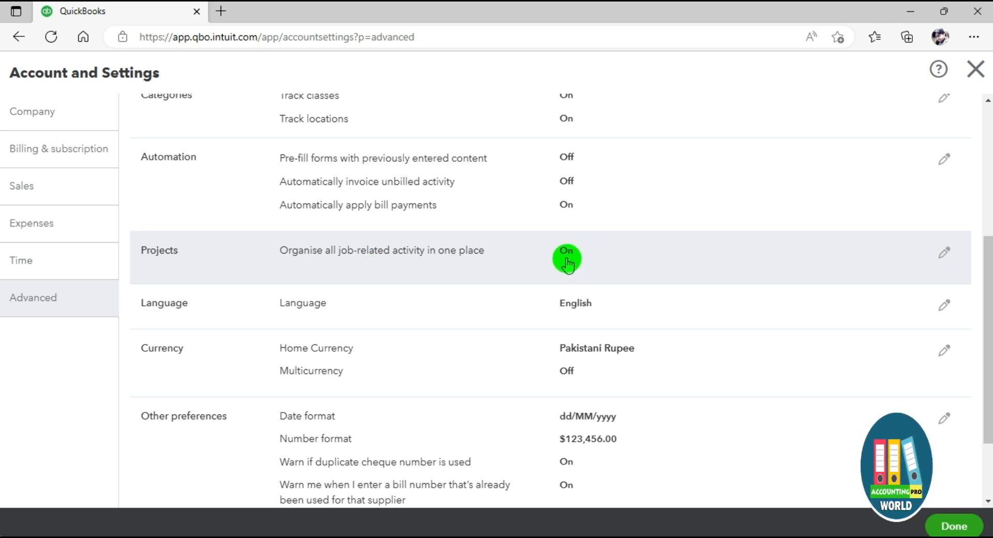
# Look through the available languages in the language section, keep English selected and leave the section without saving.
pyautogui.moveTo(988, 300); pyautogui.dragTo(988, 343)
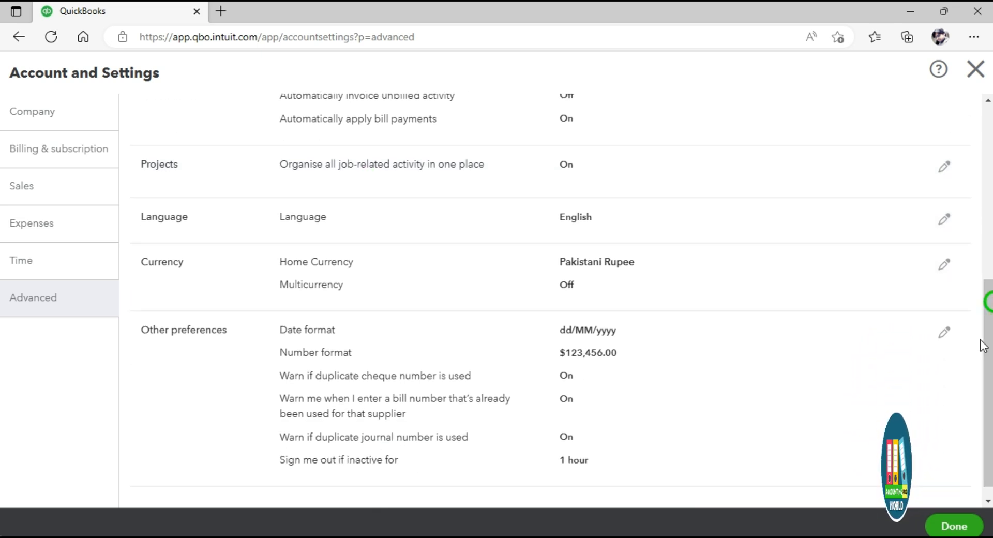
pyautogui.click(944, 218)
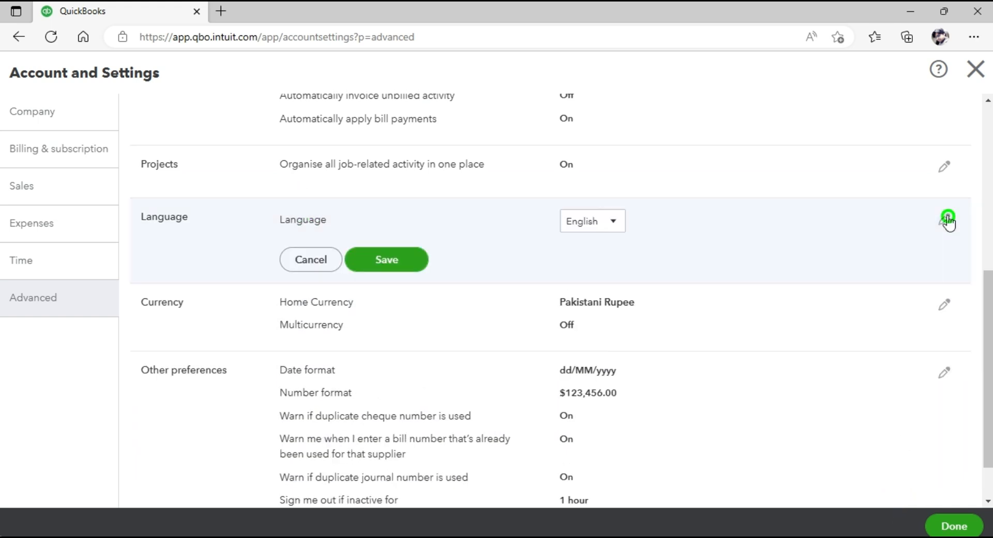
pyautogui.click(615, 224)
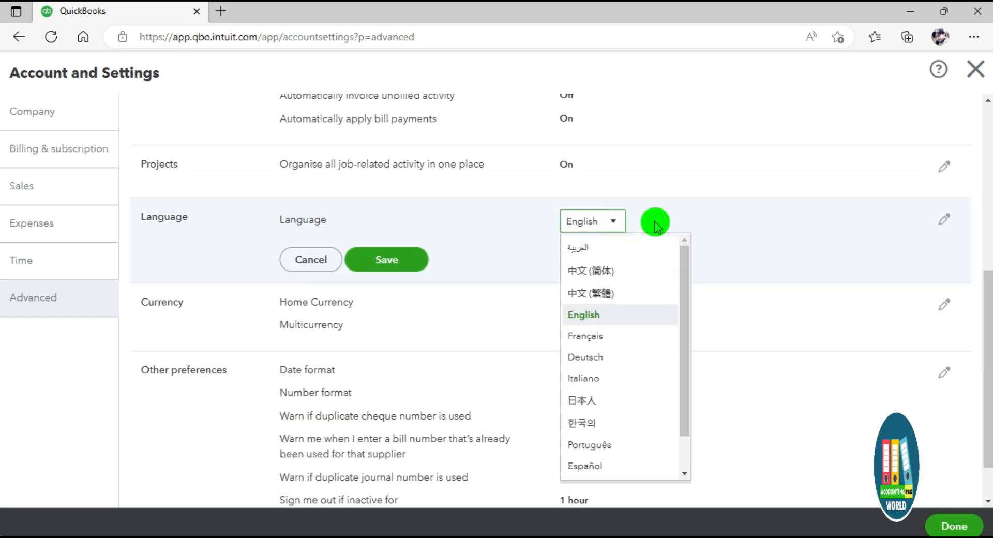
pyautogui.moveTo(685, 259); pyautogui.dragTo(687, 185)
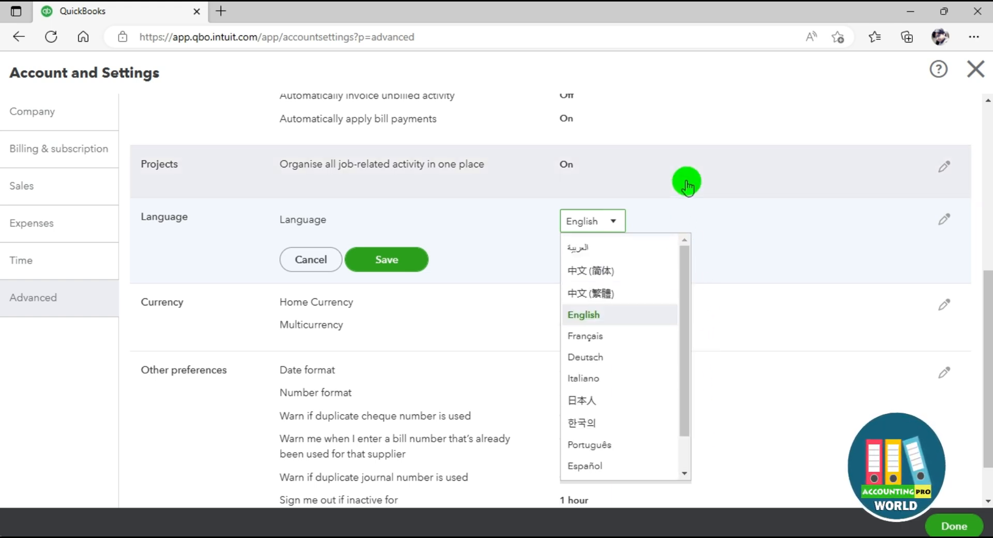
pyautogui.click(587, 316)
pyautogui.click(312, 260)
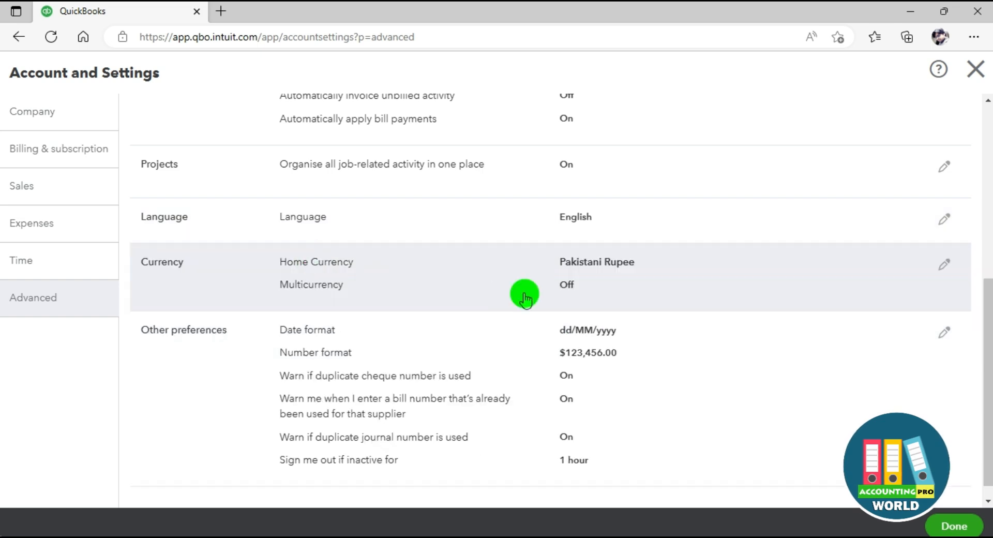
# In the currency section, preview turning on Multicurrency with its cannot-undo acknowledgement for home currency PKR, and discard the change.
pyautogui.click(945, 266)
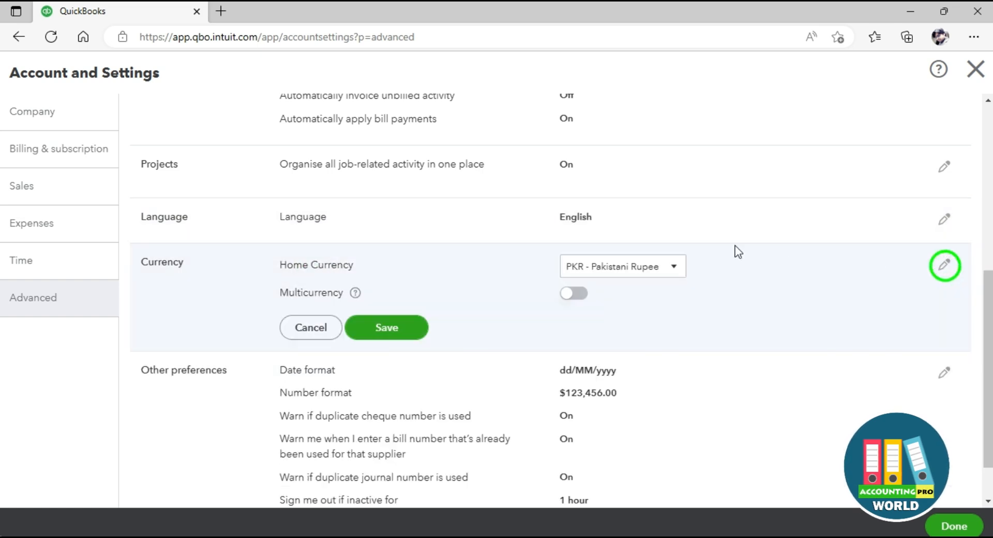
pyautogui.click(675, 267)
pyautogui.click(676, 266)
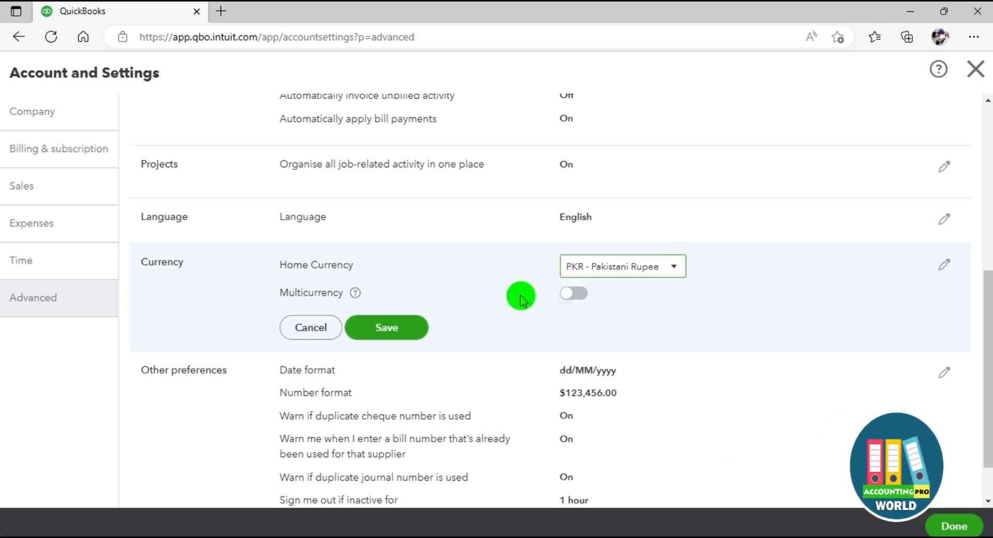
pyautogui.click(576, 296)
pyautogui.scroll(-3, 989, 273)
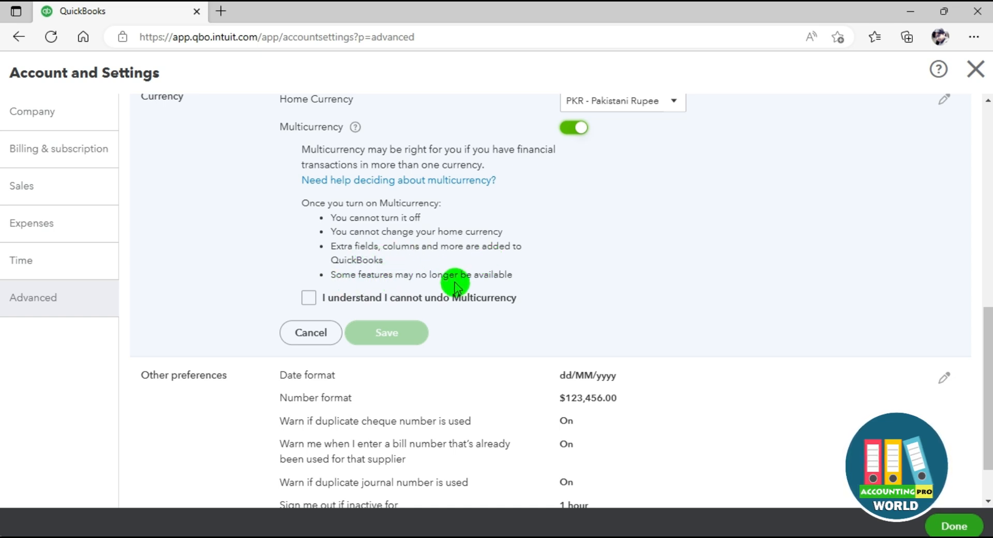
pyautogui.click(310, 297)
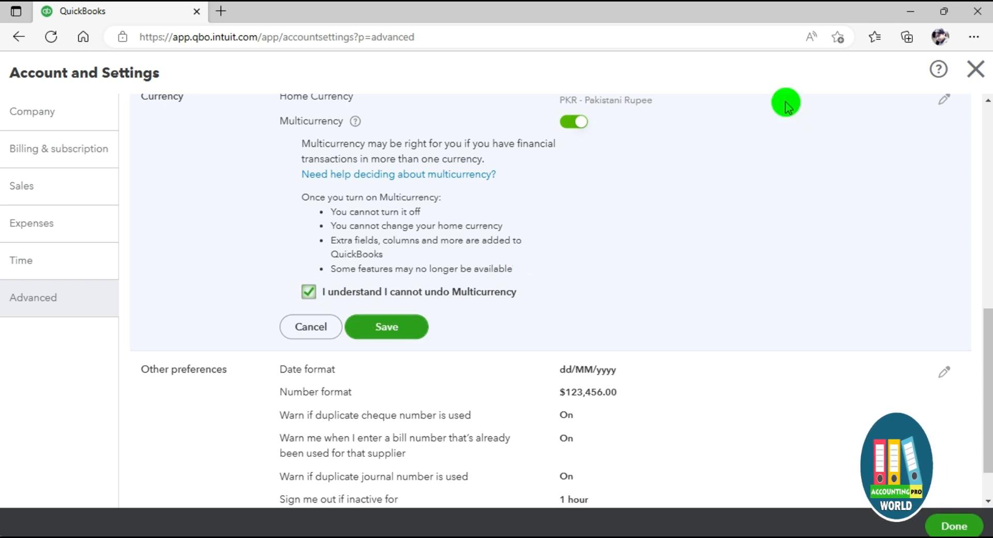
pyautogui.moveTo(989, 382); pyautogui.dragTo(989, 348)
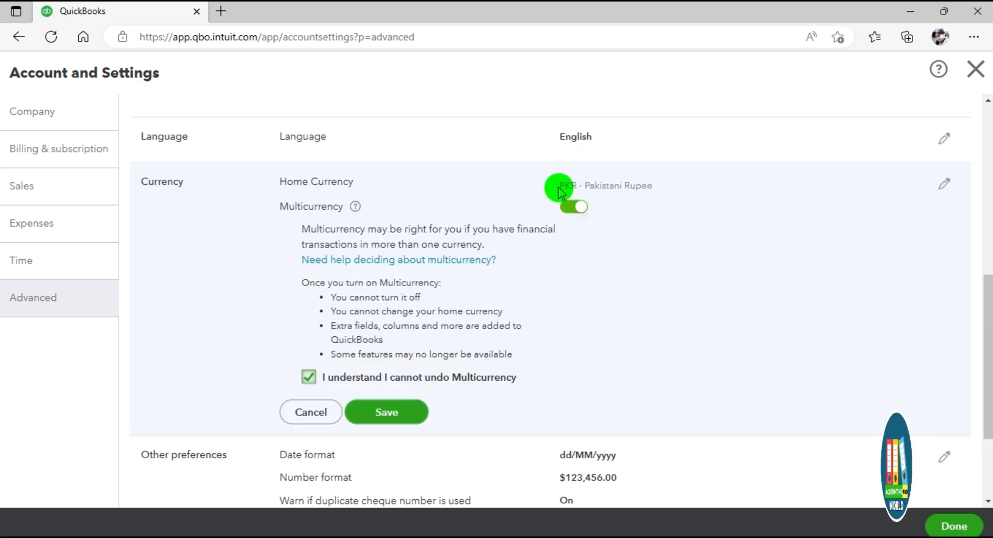
pyautogui.click(311, 412)
pyautogui.click(753, 282)
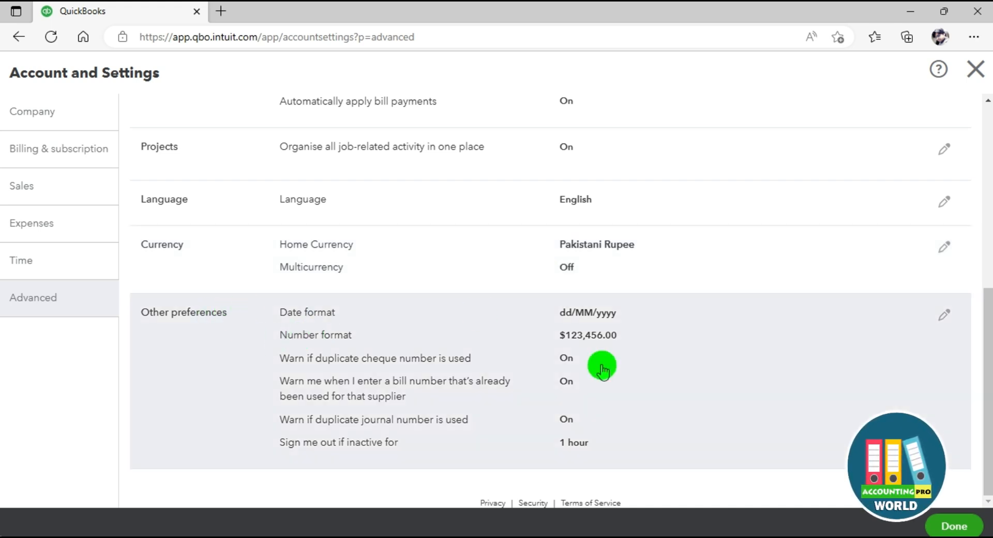
# Edit the other preferences section, choosing dd/MM/yyyy as the date format and $123,456.00 as the number format.
pyautogui.click(944, 314)
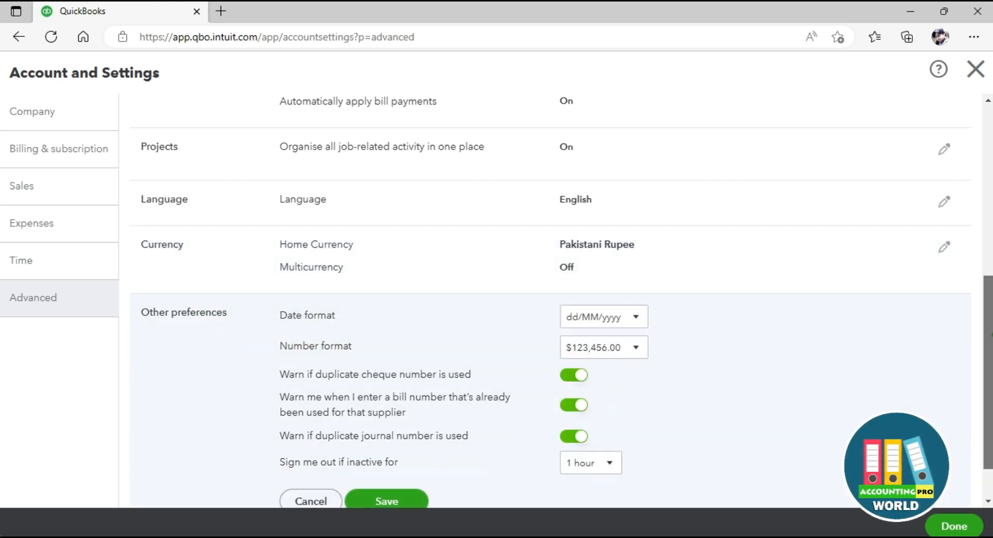
pyautogui.scroll(-1, 603, 406)
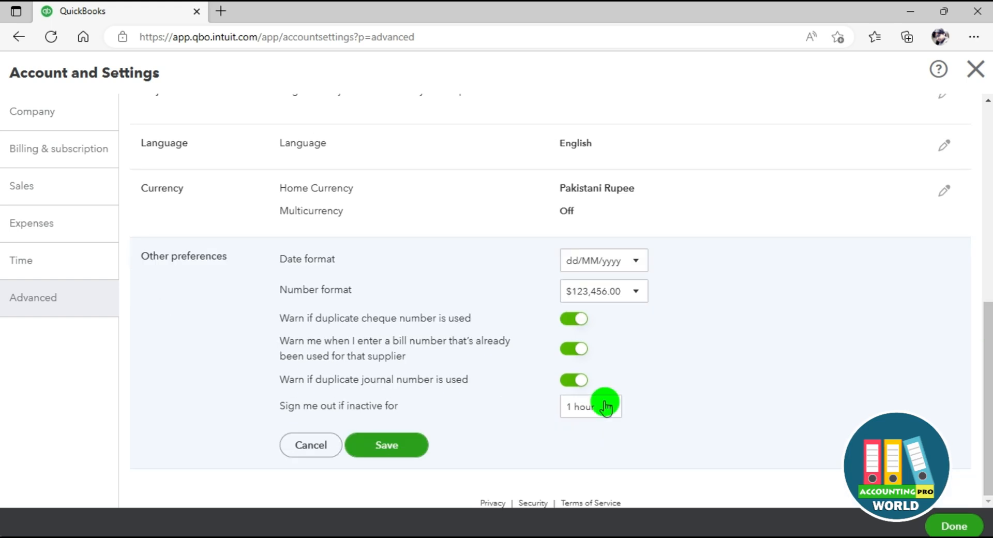
pyautogui.click(639, 264)
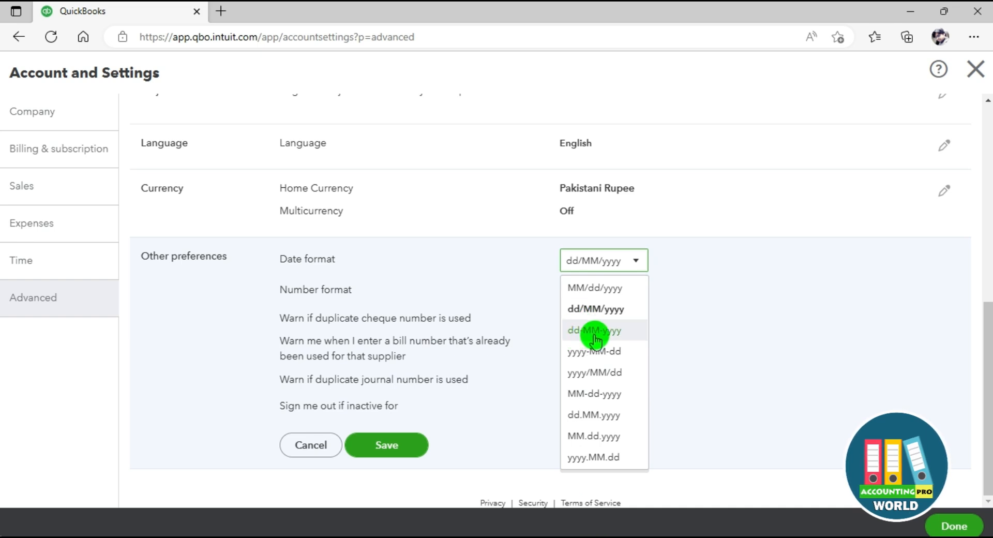
pyautogui.click(619, 318)
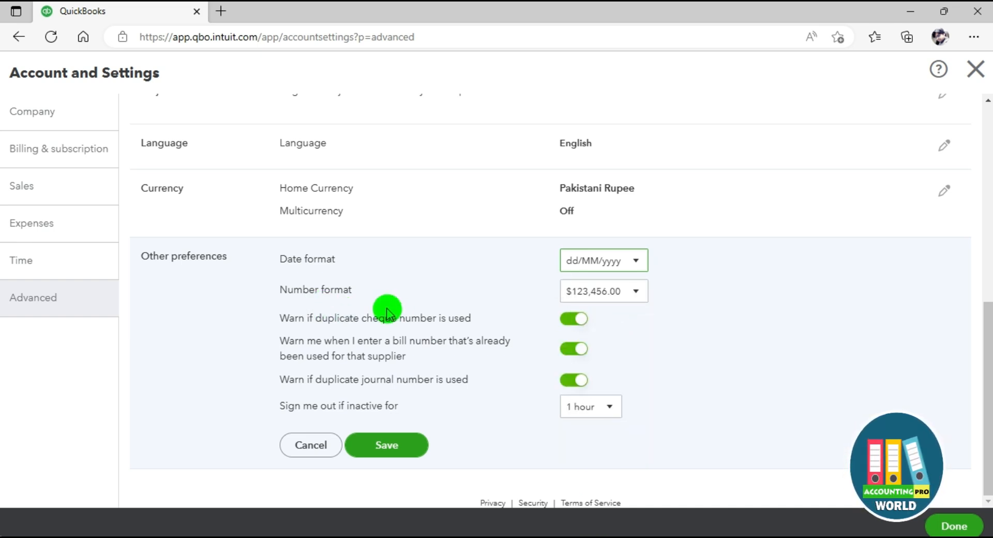
pyautogui.click(639, 296)
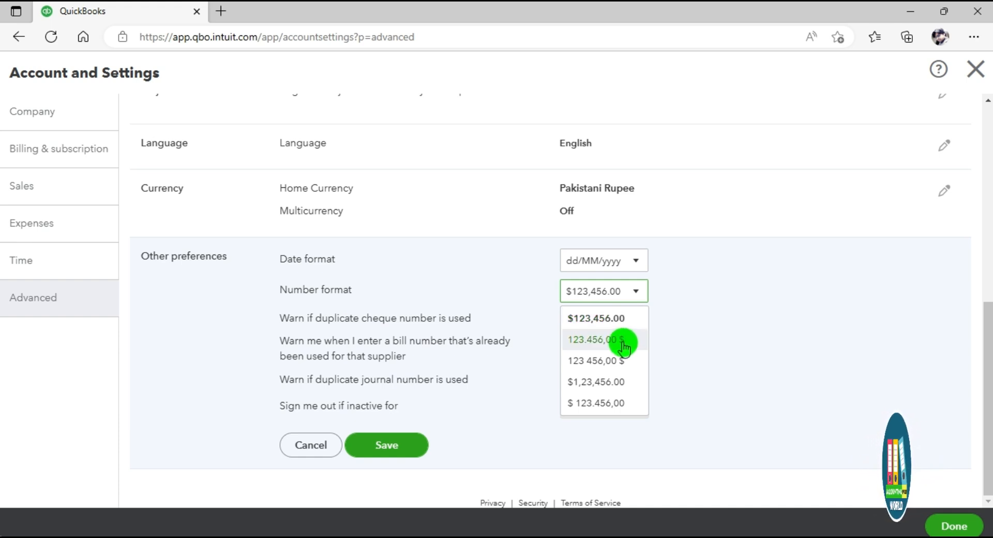
pyautogui.click(618, 324)
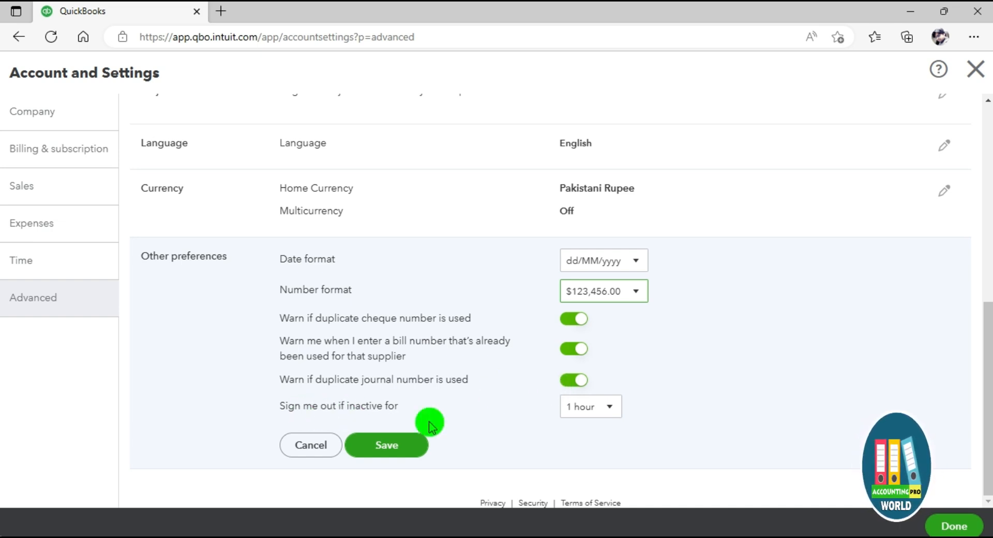
# Review the inactivity sign-out options, keep 1 hour selected and save the other preferences section.
pyautogui.click(611, 411)
pyautogui.click(611, 409)
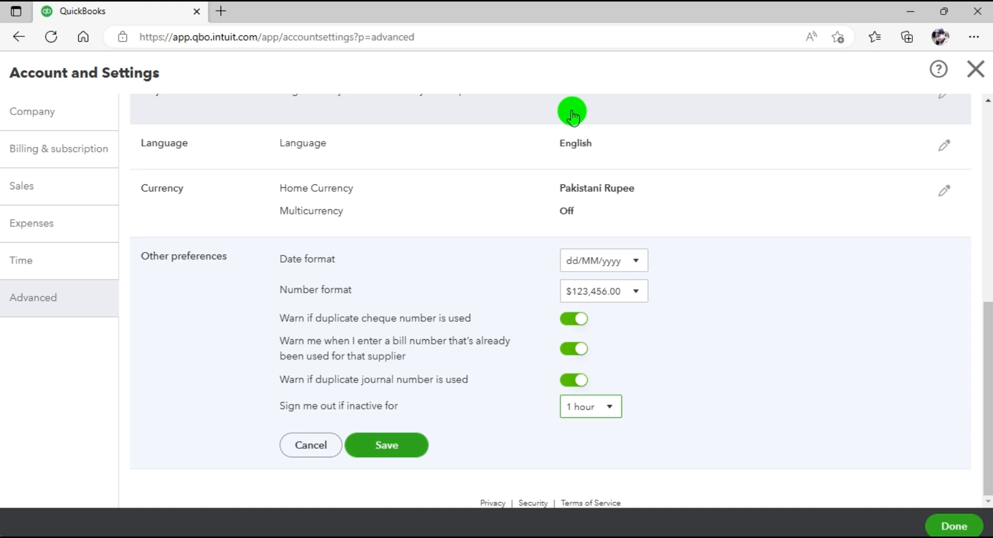
pyautogui.click(612, 410)
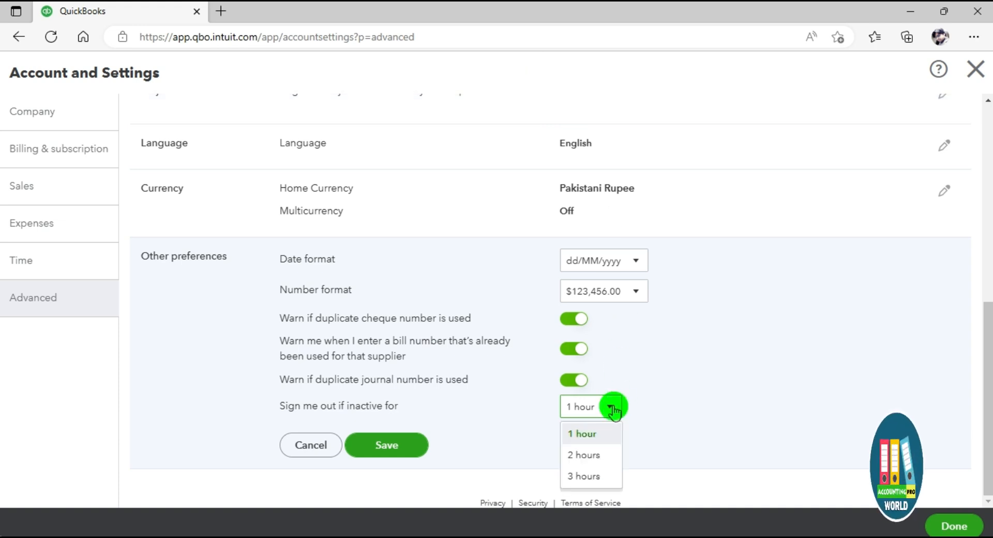
pyautogui.click(612, 407)
pyautogui.moveTo(281, 413)
pyautogui.mouseDown()
pyautogui.moveTo(339, 412)
pyautogui.moveTo(284, 405)
pyautogui.mouseUp()
pyautogui.click(356, 413)
pyautogui.click(581, 446)
pyautogui.click(605, 408)
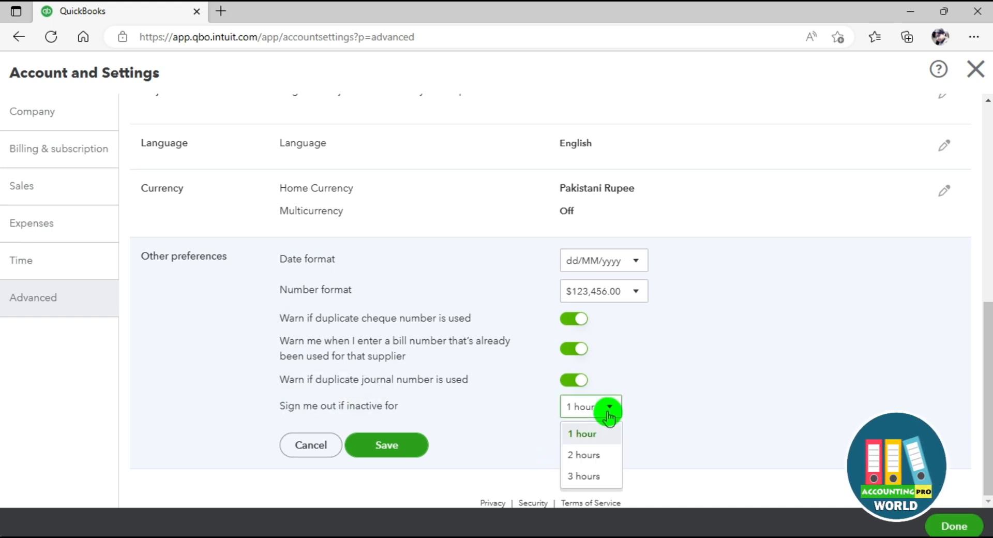
pyautogui.click(388, 445)
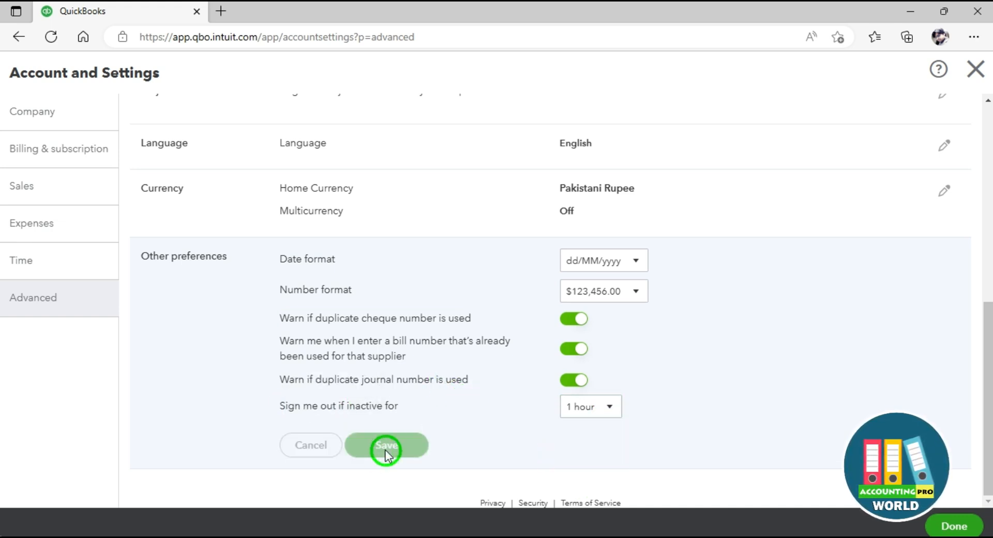
# Finish the account settings, glance over the saved advanced preferences and return to the dashboard.
pyautogui.click(956, 525)
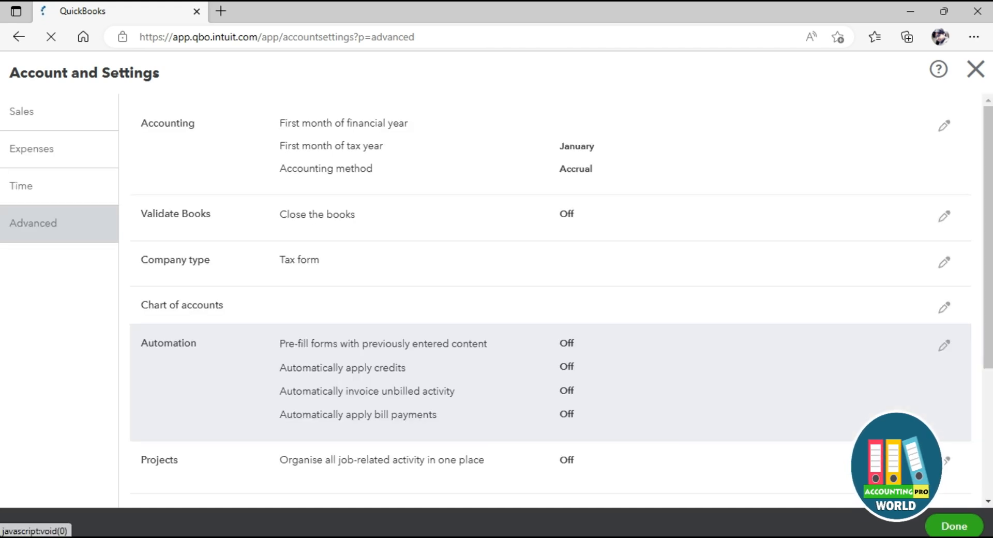
pyautogui.scroll(-4, 988, 279)
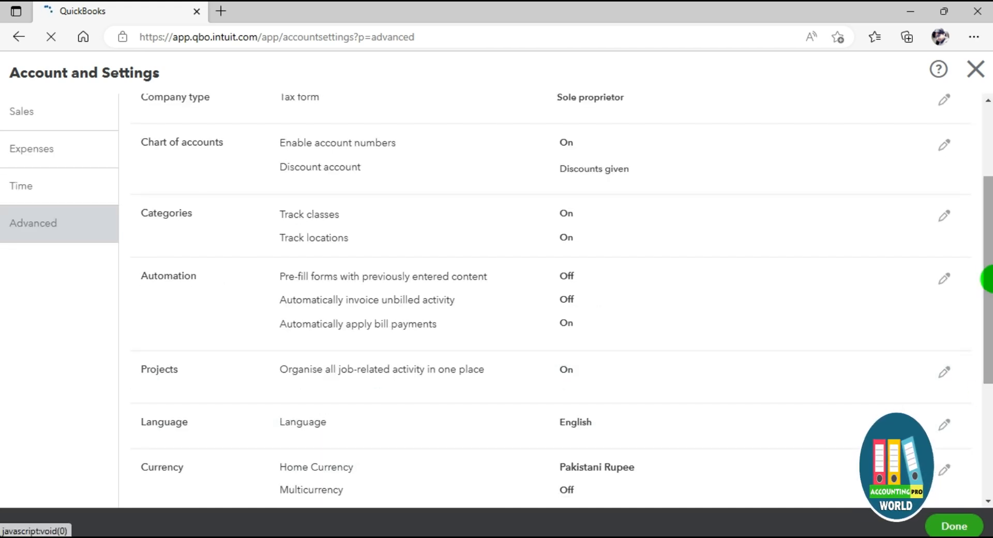
pyautogui.click(955, 527)
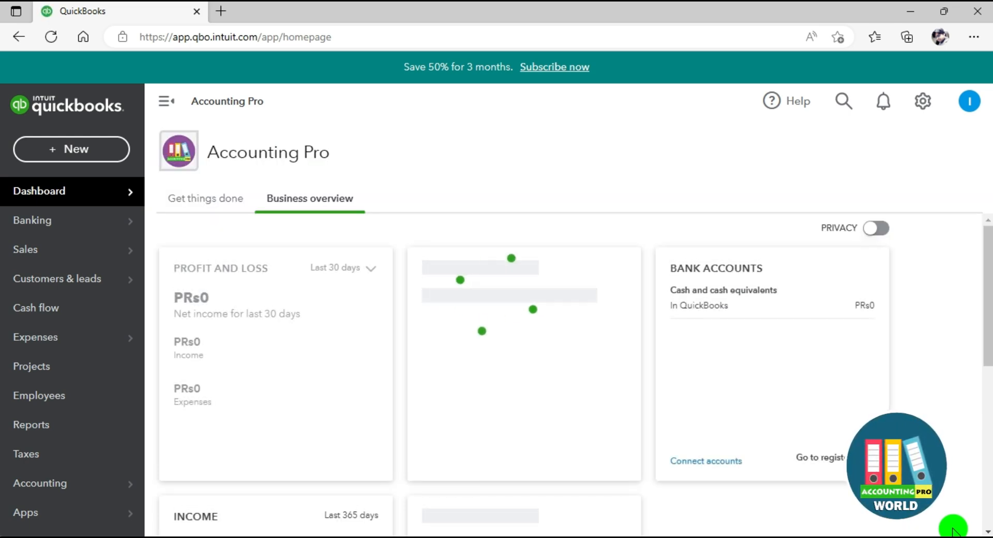
# Bring up the company's settings options to reach user management.
pyautogui.click(923, 102)
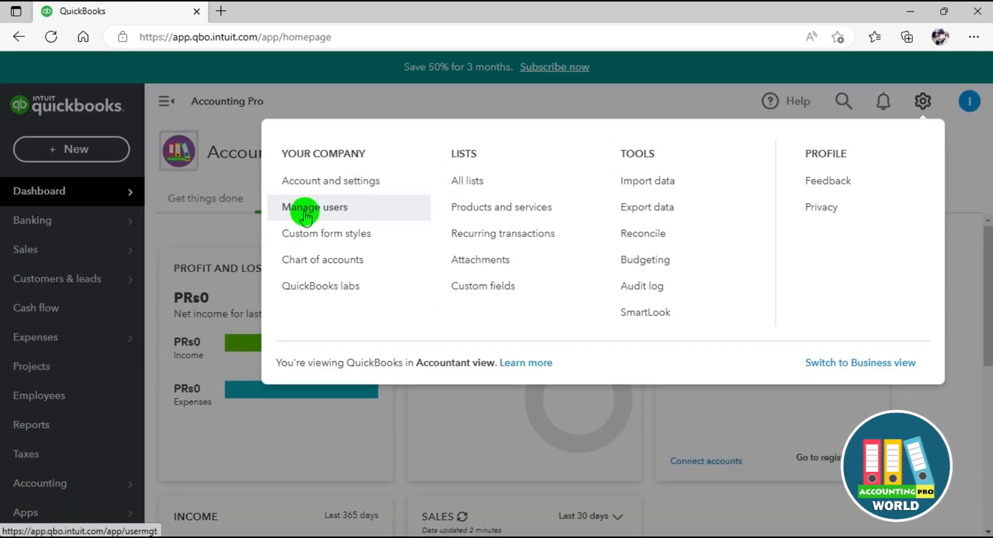